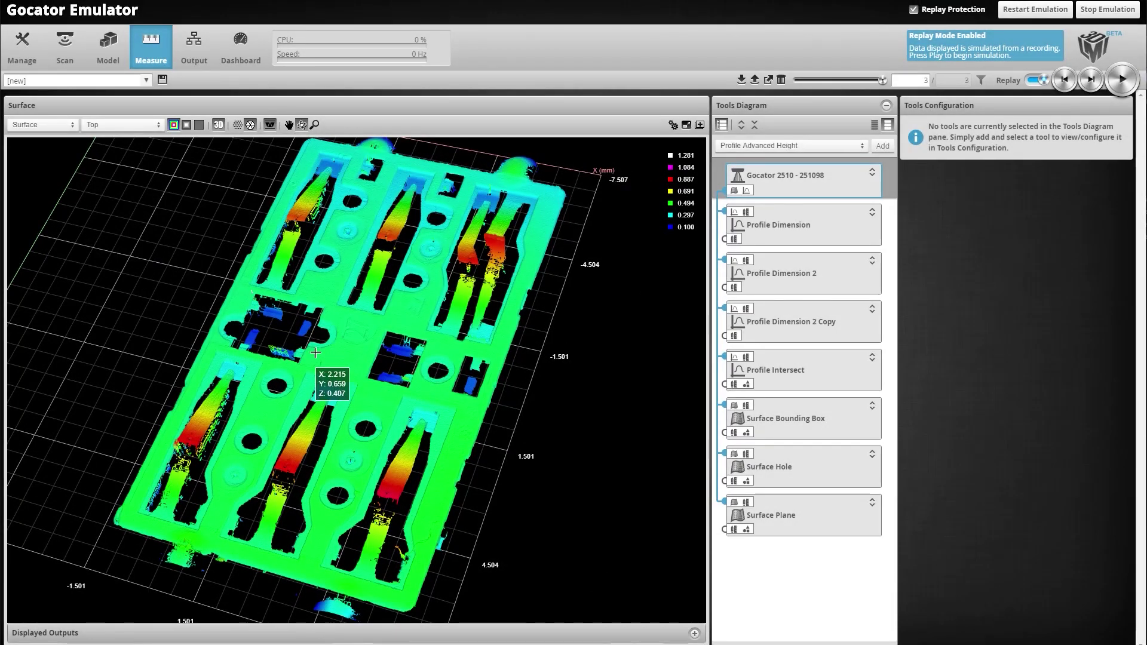
# Show the Surface Hole, then Surface Plane tool settings, reading X Angle 12.877 on the tilted plate.
pyautogui.moveTo(316, 353); pyautogui.dragTo(370, 358)
pyautogui.scroll(5, 439, 369)
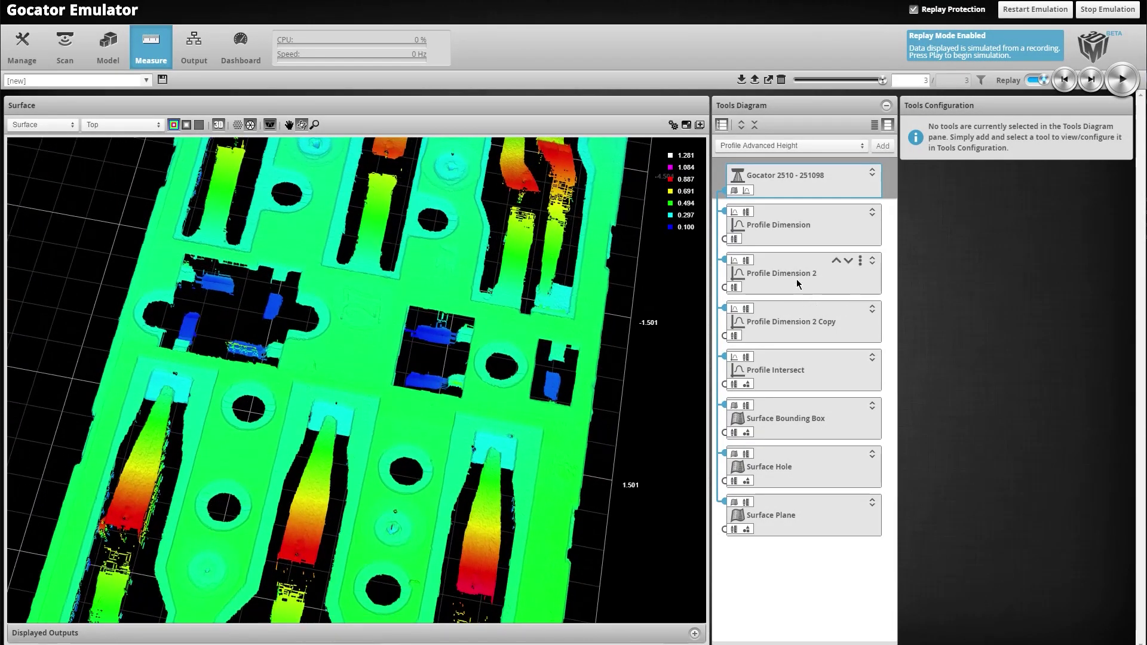
pyautogui.moveTo(394, 454); pyautogui.dragTo(573, 481)
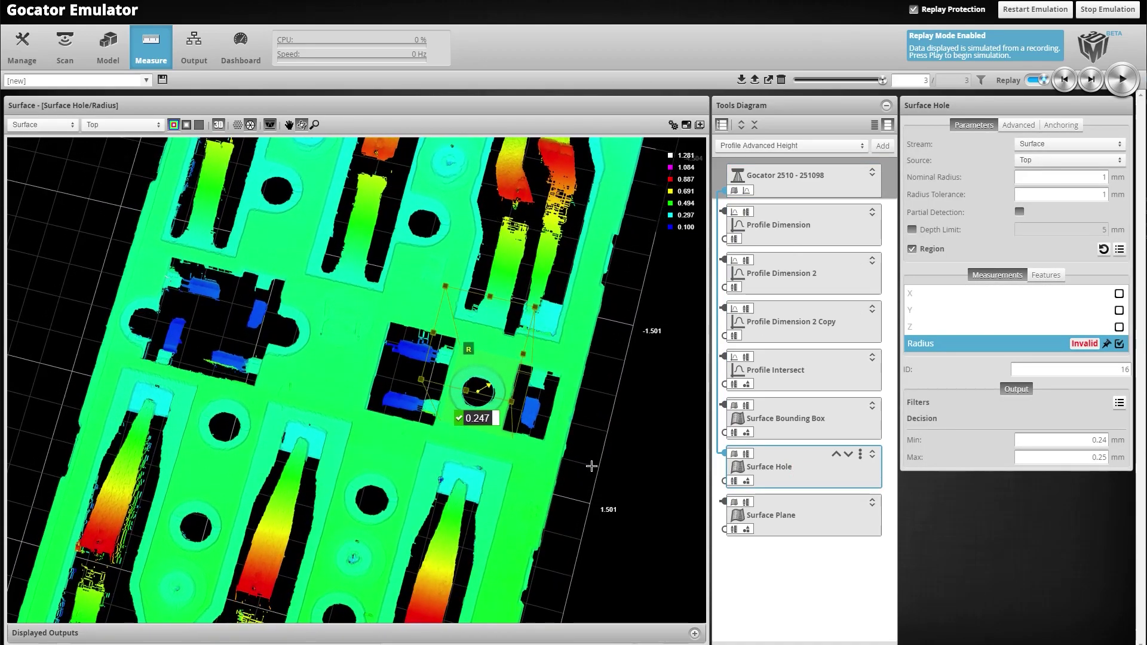
pyautogui.click(771, 515)
pyautogui.moveTo(633, 387); pyautogui.dragTo(595, 516)
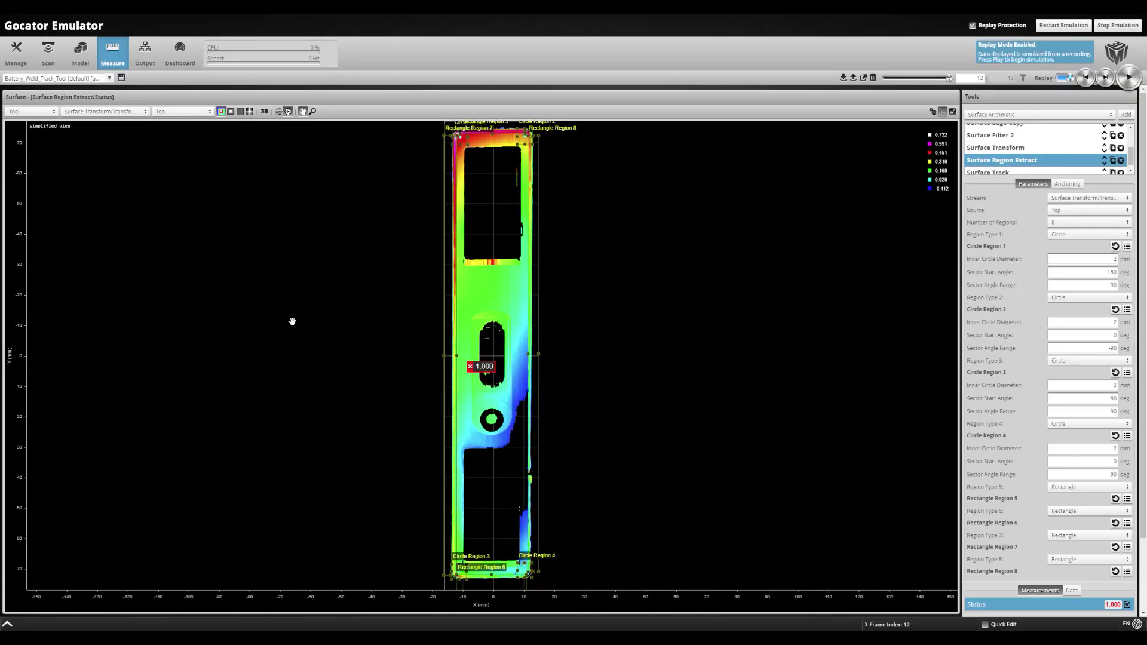
# Show the Surface Track tool's output with its Width Max measurement on the weld track.
pyautogui.scroll(4, 554, 155)
pyautogui.click(1009, 172)
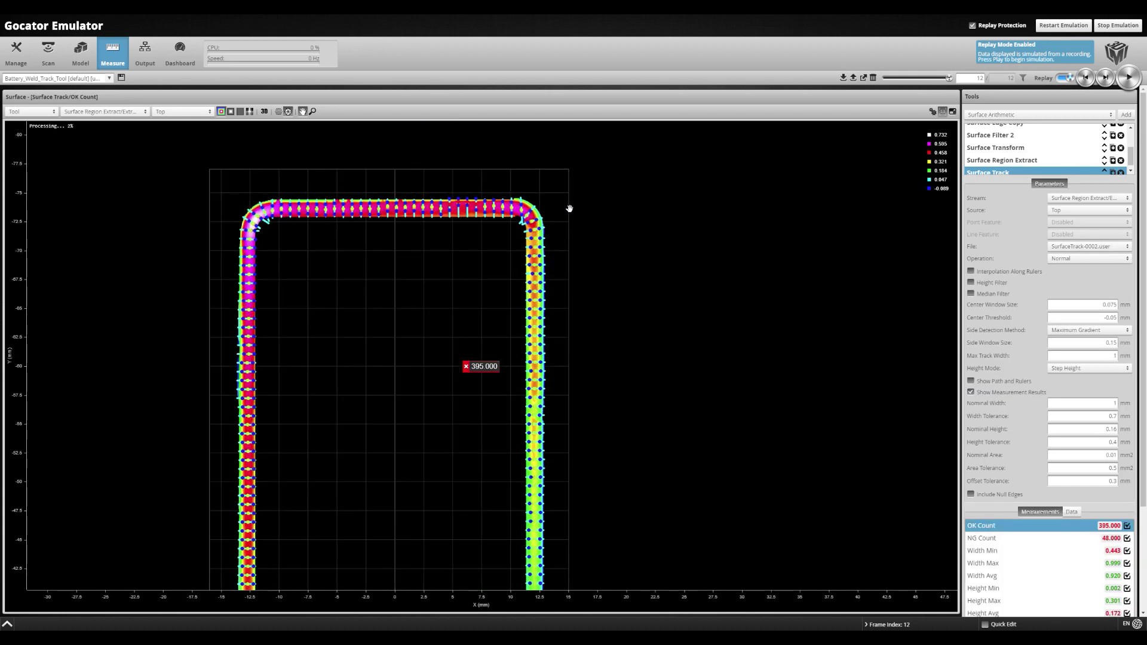
pyautogui.scroll(3, 569, 205)
pyautogui.click(264, 111)
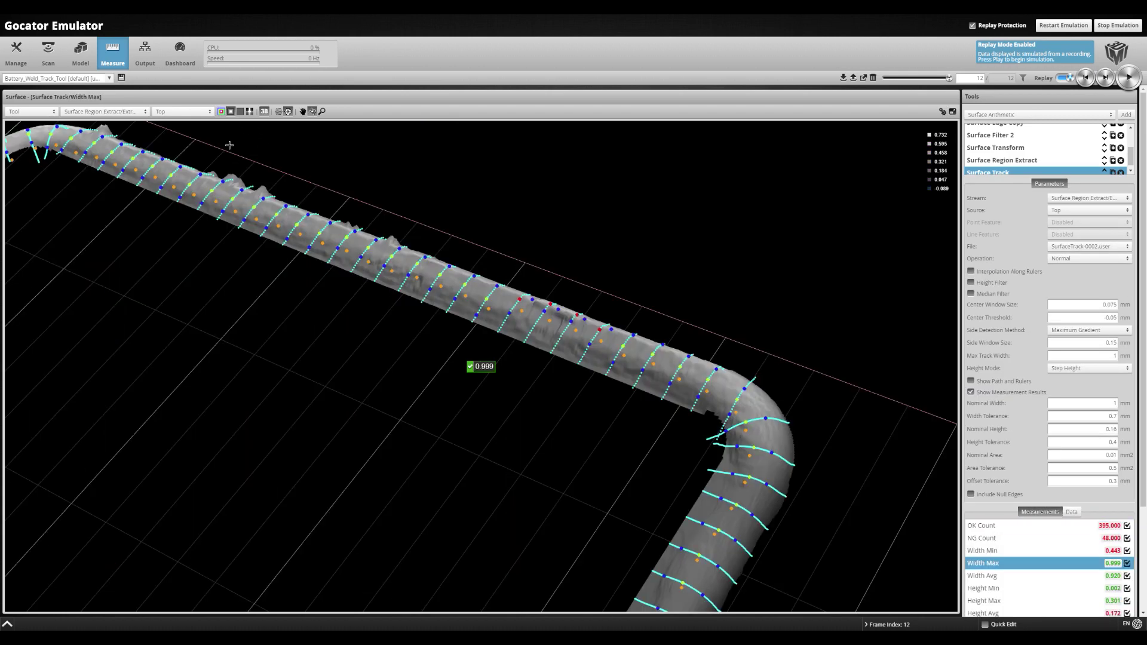
# Toggle the track between points-and-lines and shaded mesh, then rotate the pallet scan in 3D.
pyautogui.click(279, 112)
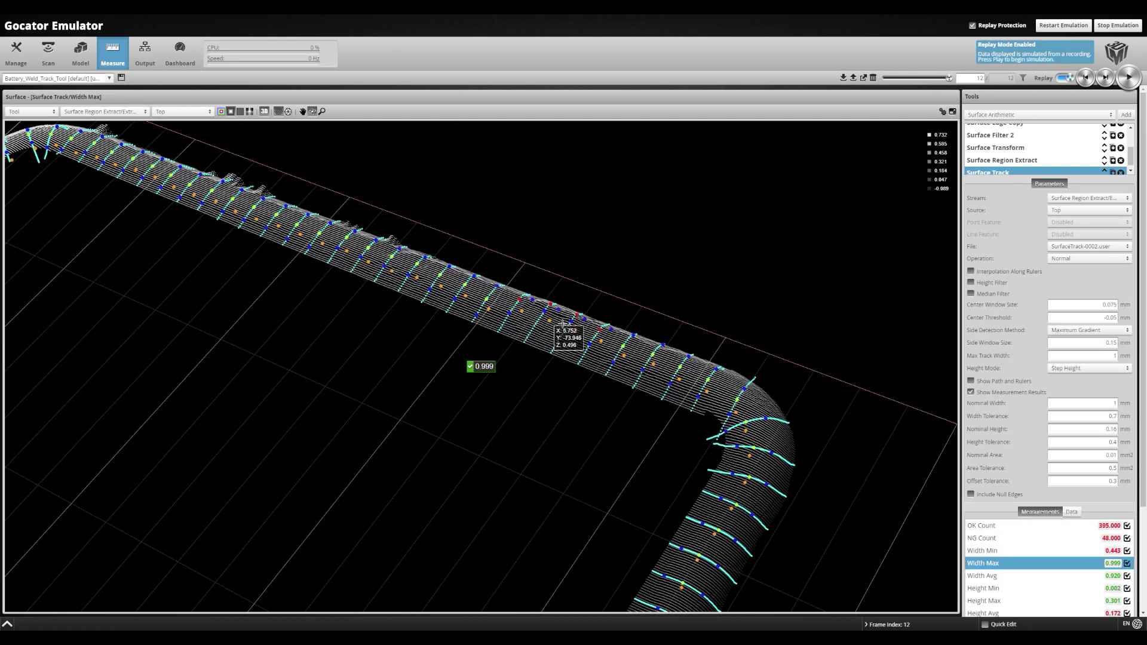
pyautogui.click(287, 113)
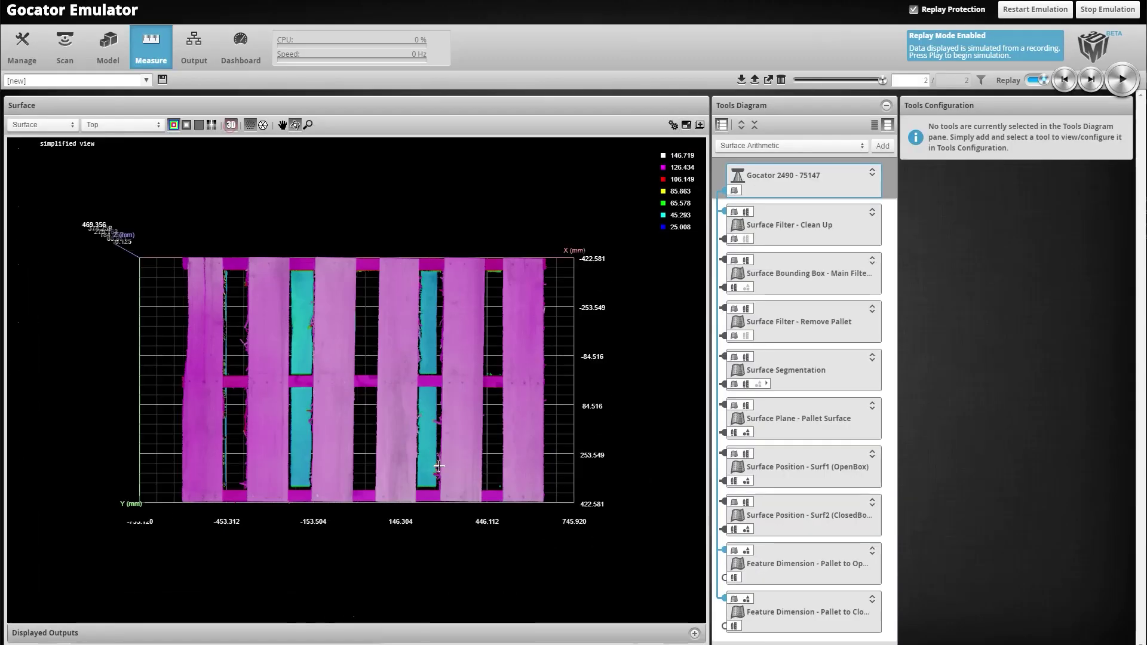
pyautogui.moveTo(371, 335)
pyautogui.mouseDown()
pyautogui.moveTo(346, 226)
pyautogui.moveTo(373, 357)
pyautogui.moveTo(369, 329)
pyautogui.mouseUp()
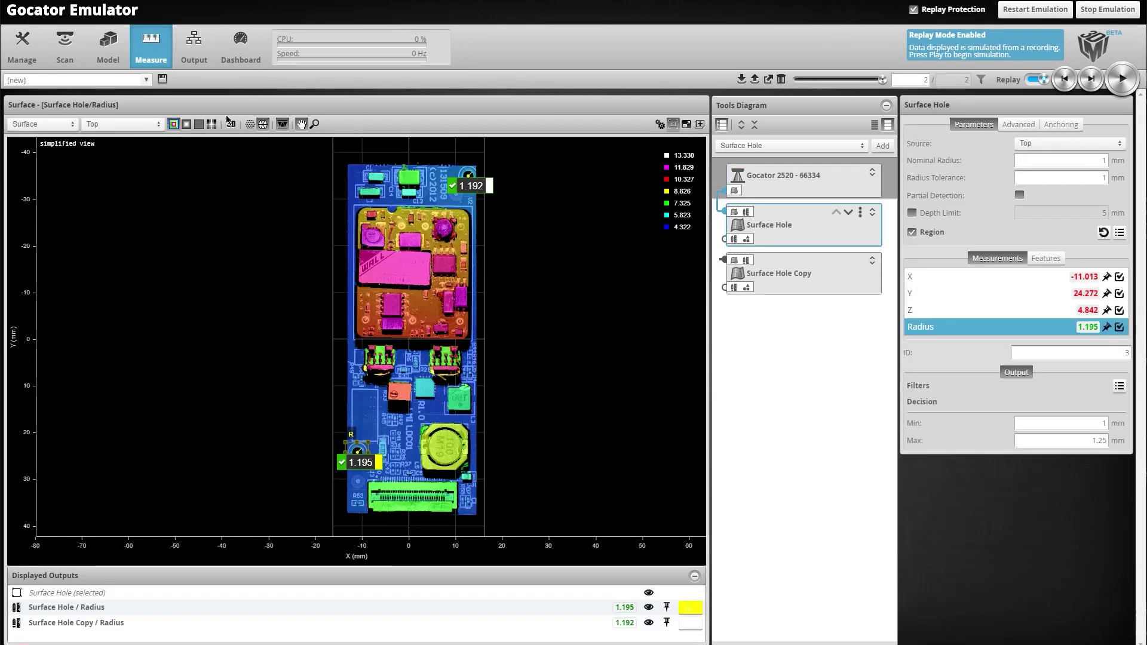
# Cycle the board through intensity, rendered and grey heightmap views, back to colour, and tilt it in 3D.
pyautogui.click(212, 124)
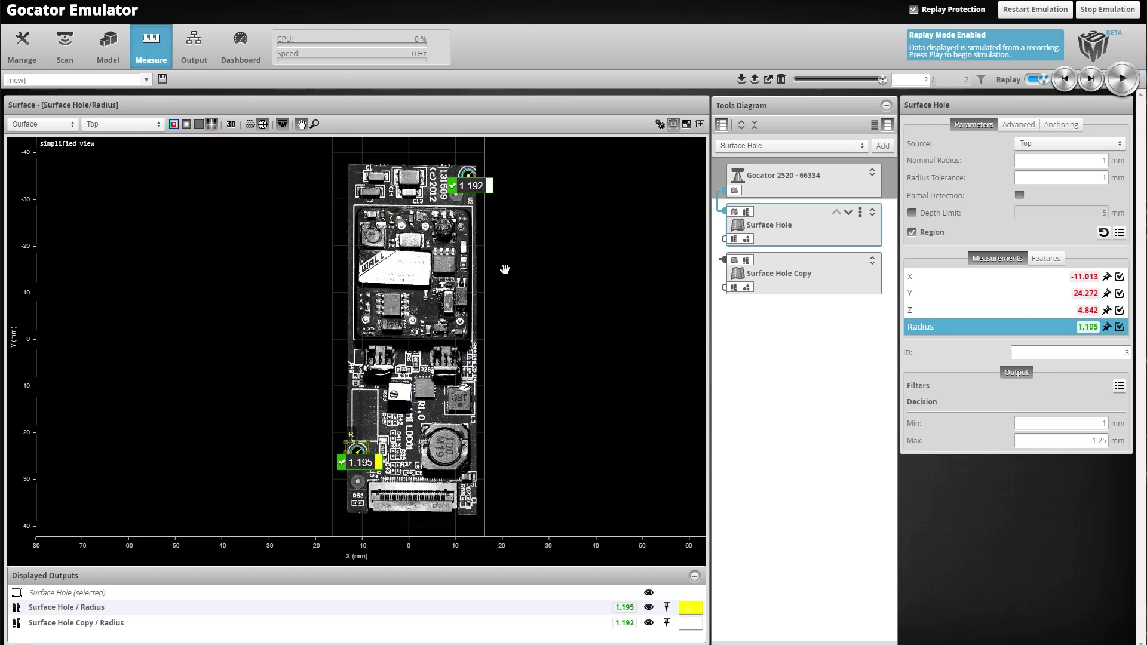
pyautogui.click(199, 125)
pyautogui.click(186, 125)
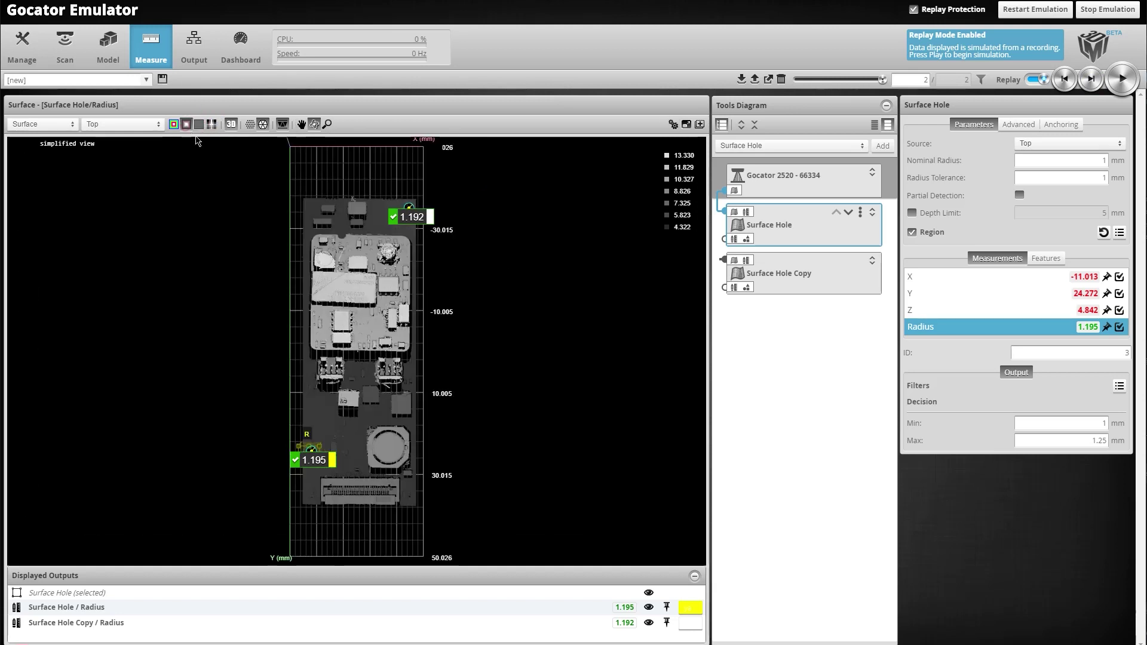
pyautogui.click(173, 124)
pyautogui.moveTo(243, 174); pyautogui.dragTo(593, 333)
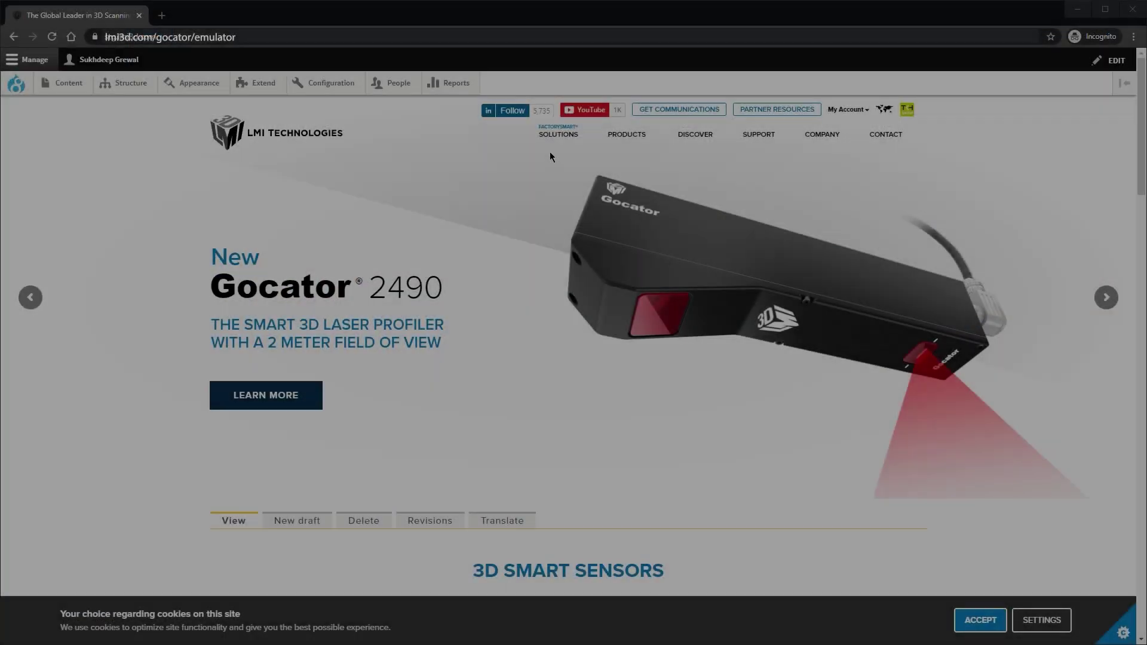
# Open the Gocator Online Emulator page from the SOLUTIONS menu and scroll to the Download Emulator banner.
pyautogui.moveTo(556, 136)
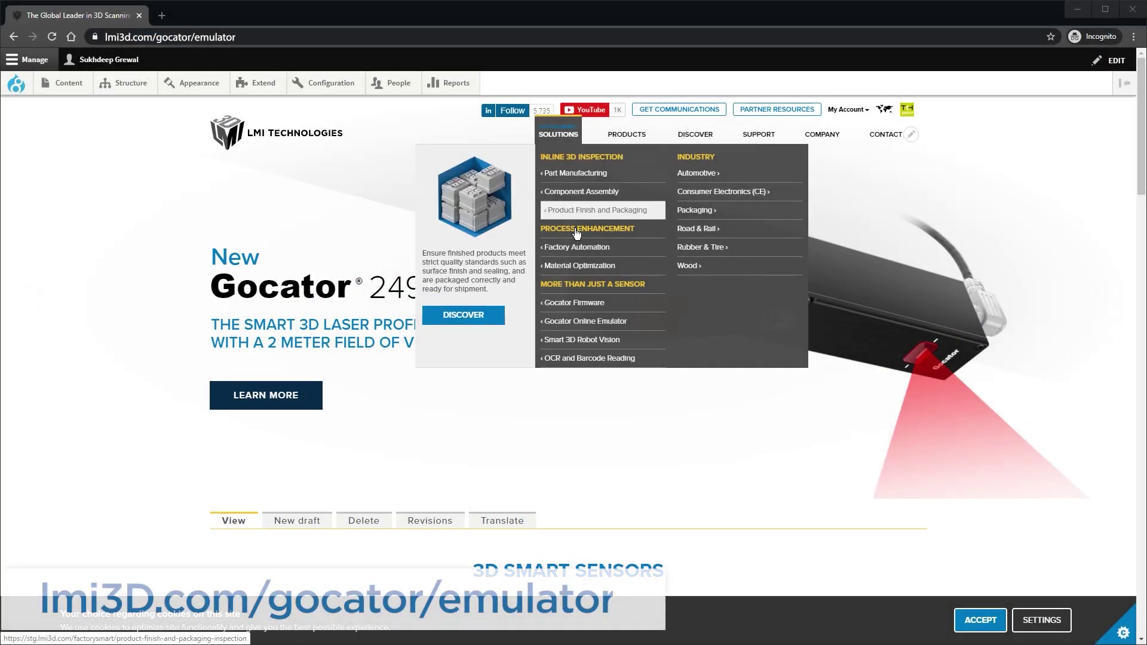
pyautogui.click(584, 321)
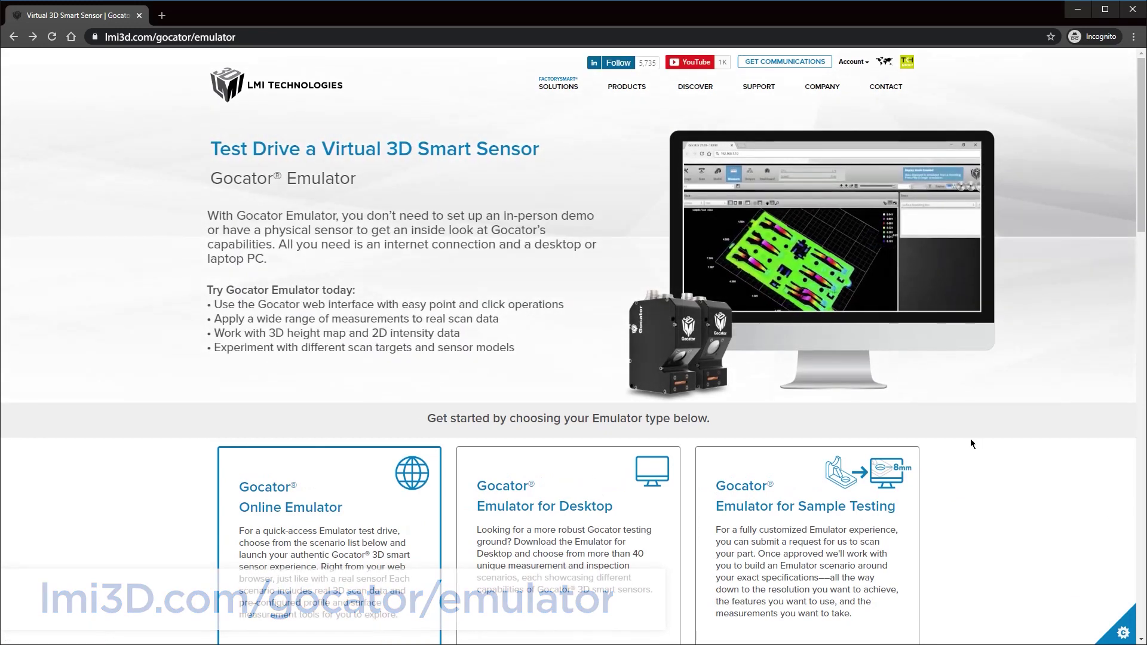
pyautogui.scroll(-3, 971, 439)
pyautogui.scroll(-2, 971, 438)
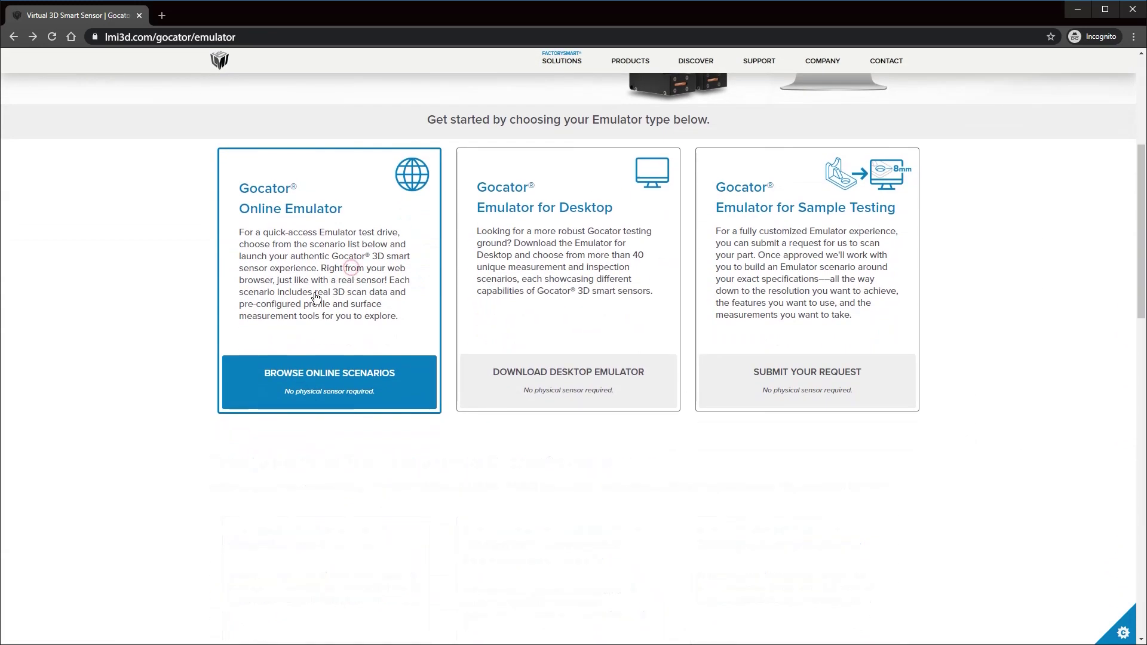
pyautogui.scroll(-5, 301, 299)
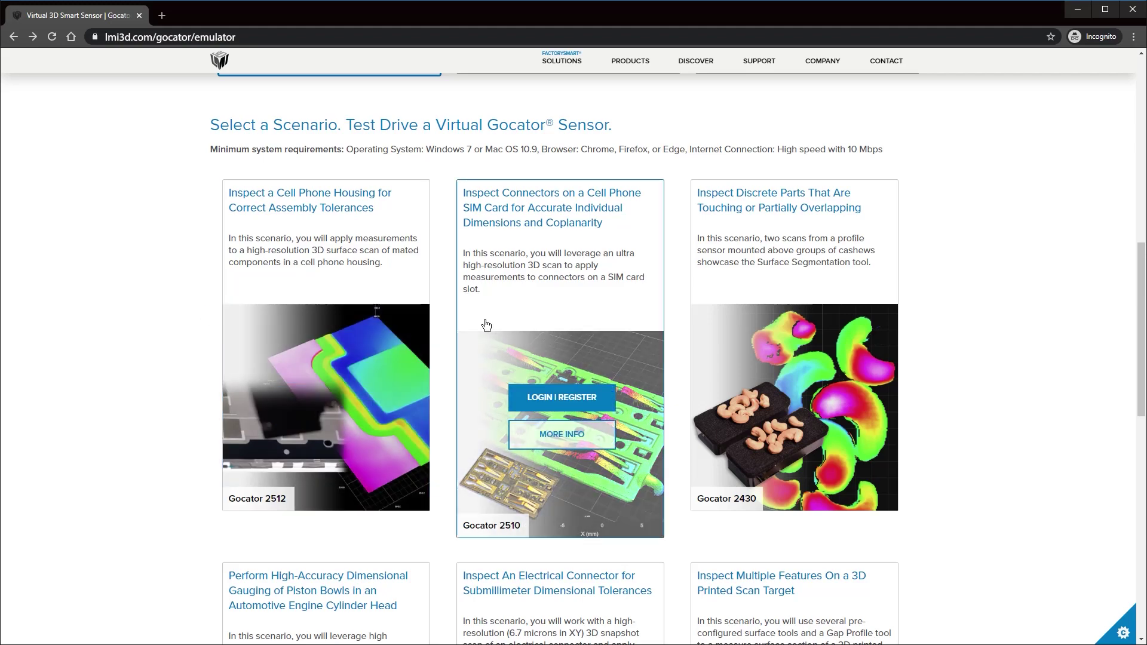
pyautogui.moveTo(733, 350)
pyautogui.scroll(5, 580, 258)
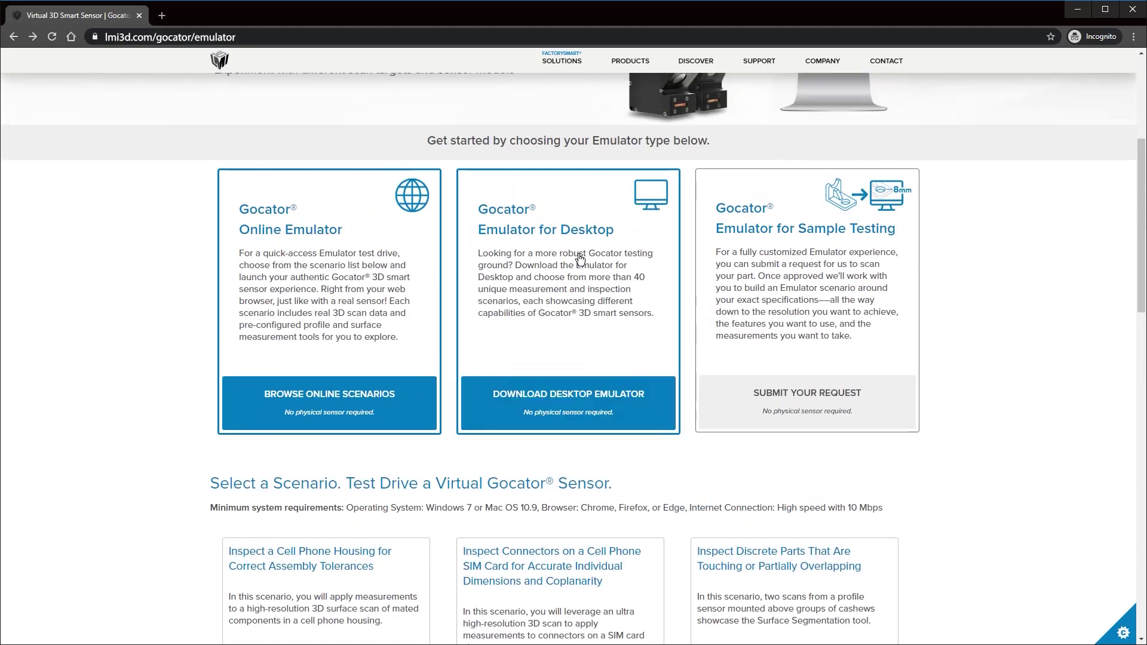
pyautogui.scroll(-4, 580, 258)
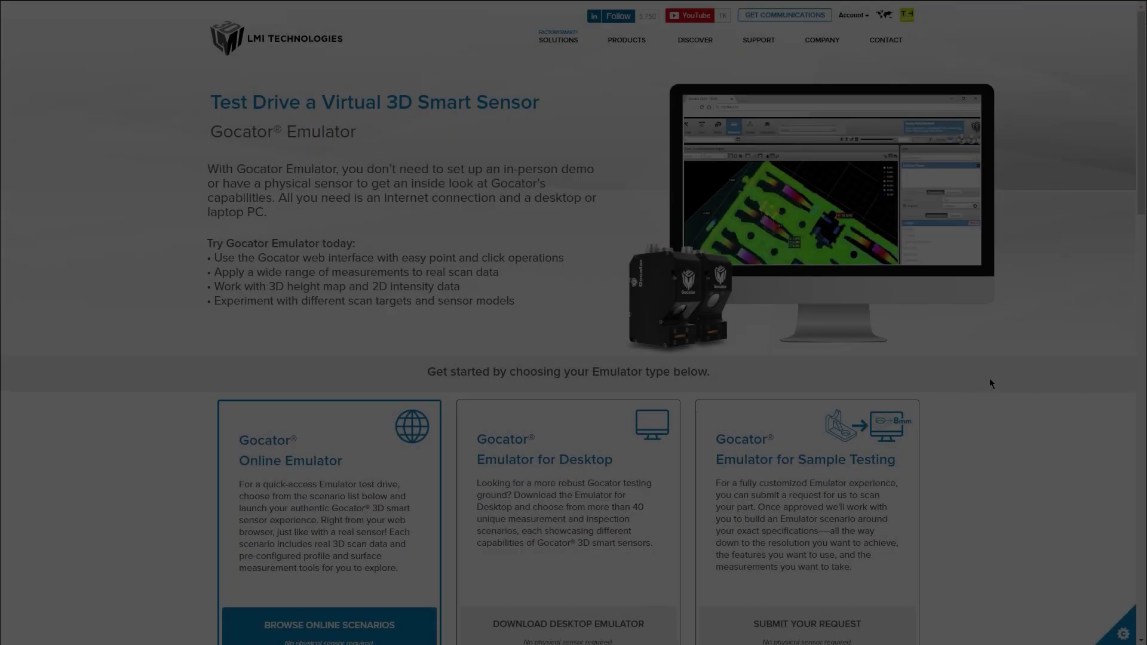
# Scroll down and jump to the Emulator for Sample Testing request form.
pyautogui.scroll(-3, 990, 378)
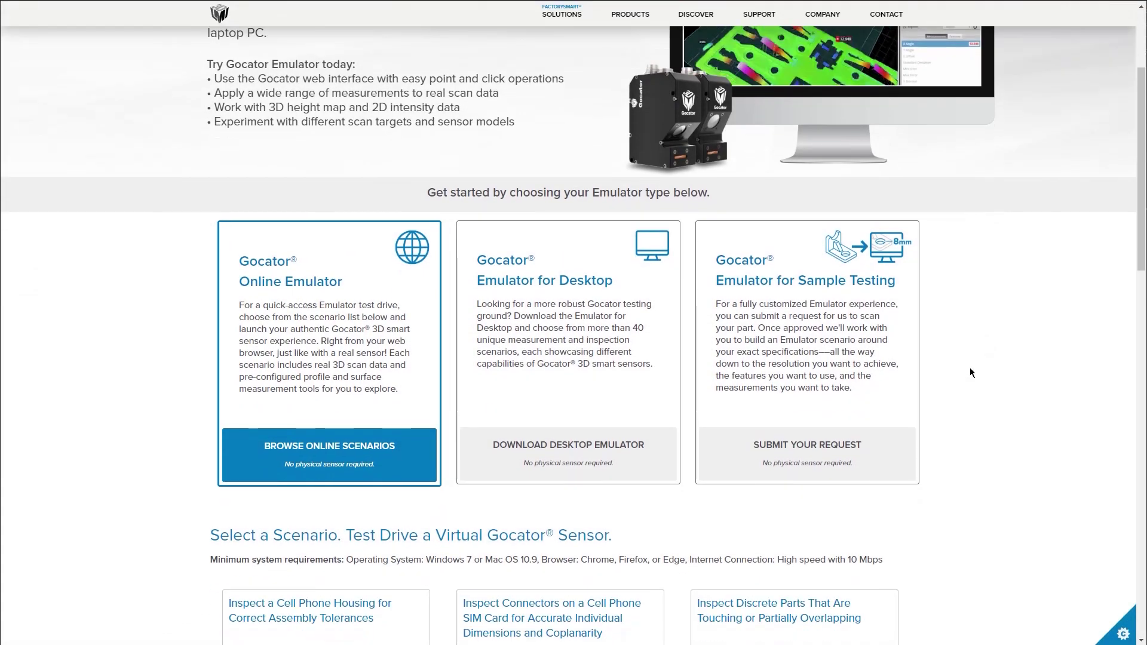
pyautogui.click(830, 454)
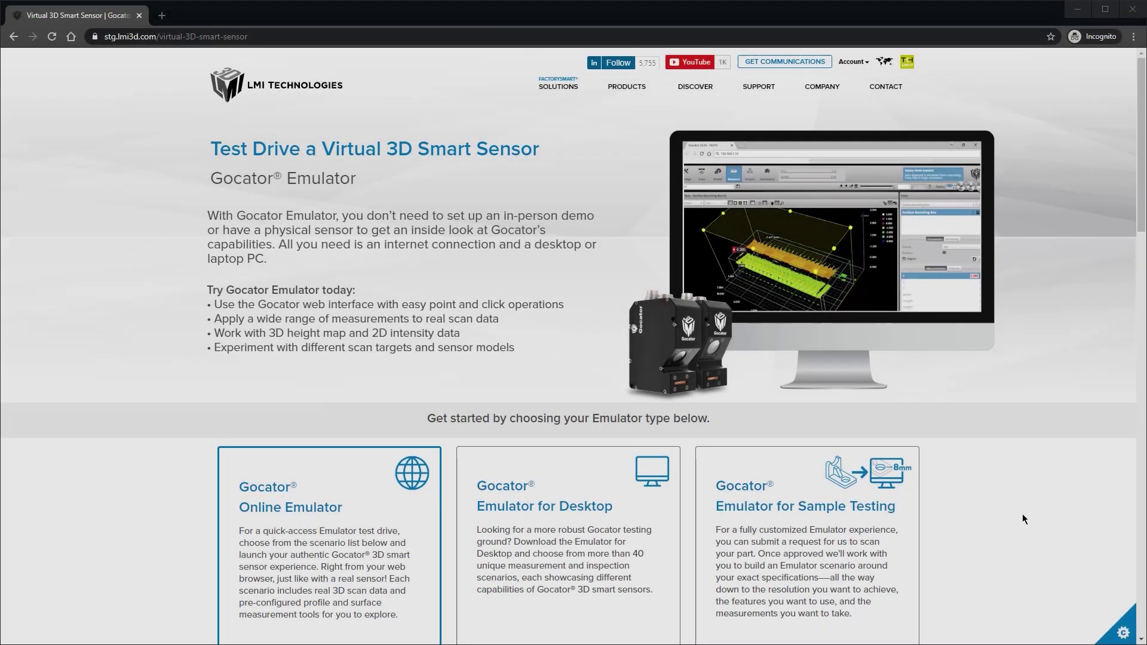
# Browse the scenario cards, filter Model to 2510 and pick the 2510 Surface Mode - SIM contacts scenario.
pyautogui.scroll(-10, 1021, 515)
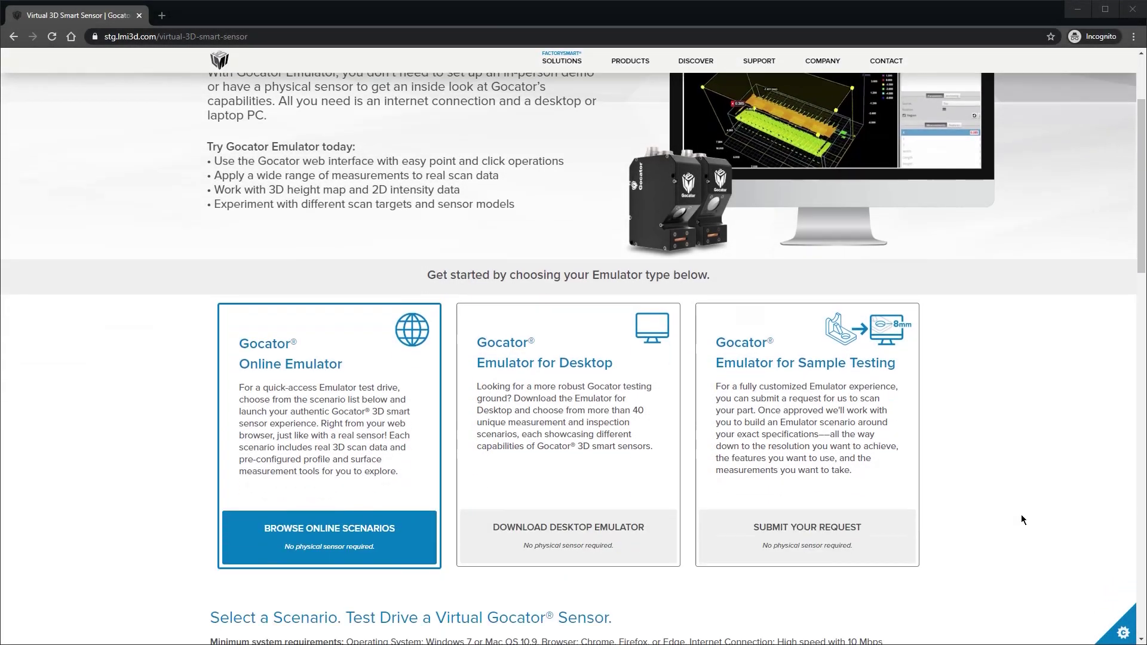
pyautogui.scroll(-13, 1021, 514)
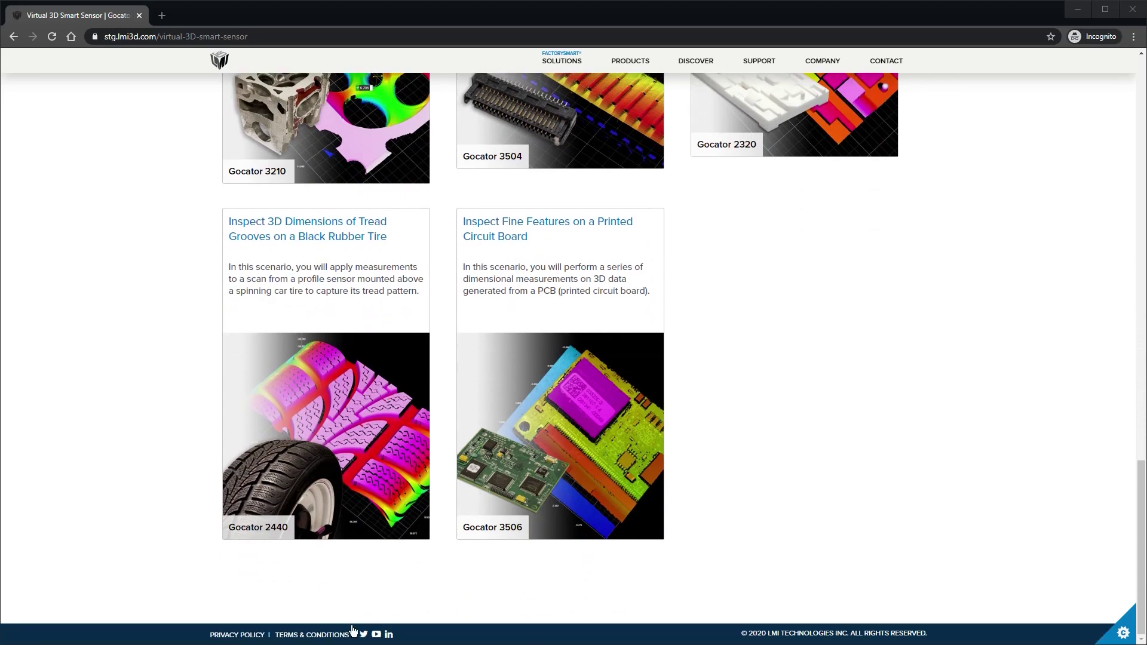
pyautogui.moveTo(275, 270)
pyautogui.moveTo(614, 538)
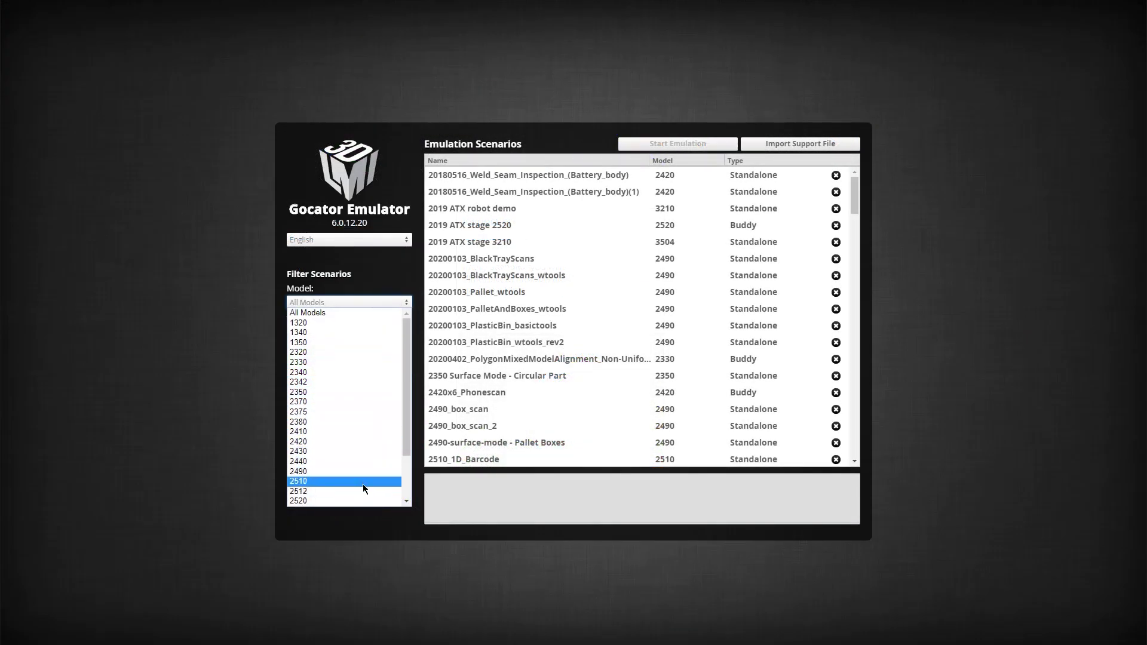
pyautogui.click(364, 484)
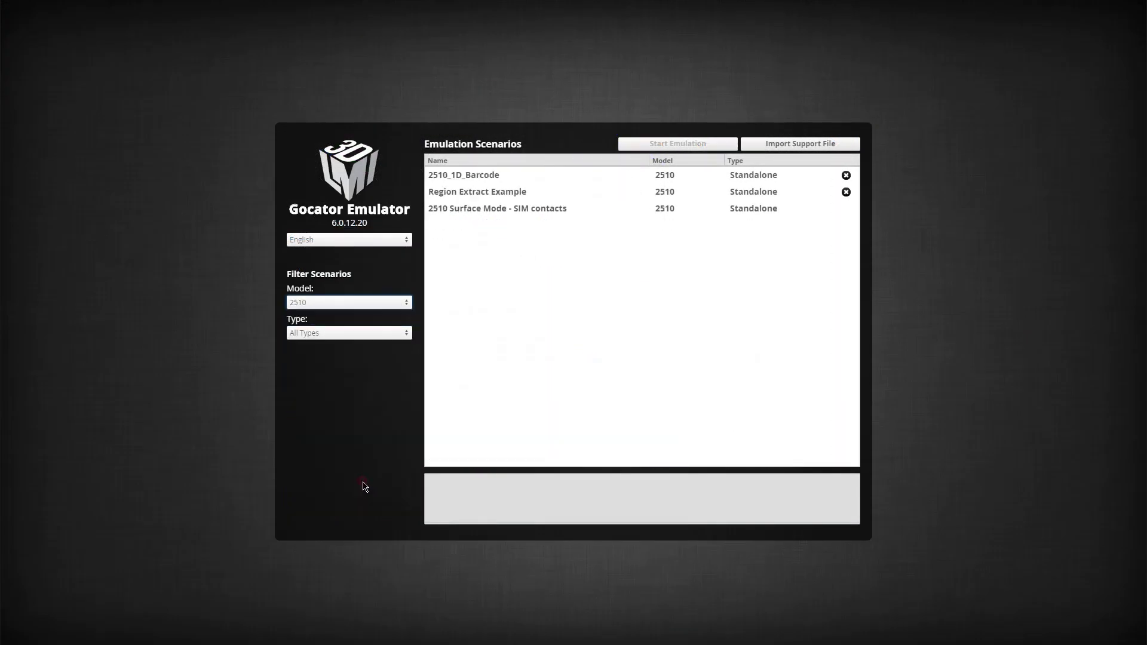
pyautogui.click(499, 211)
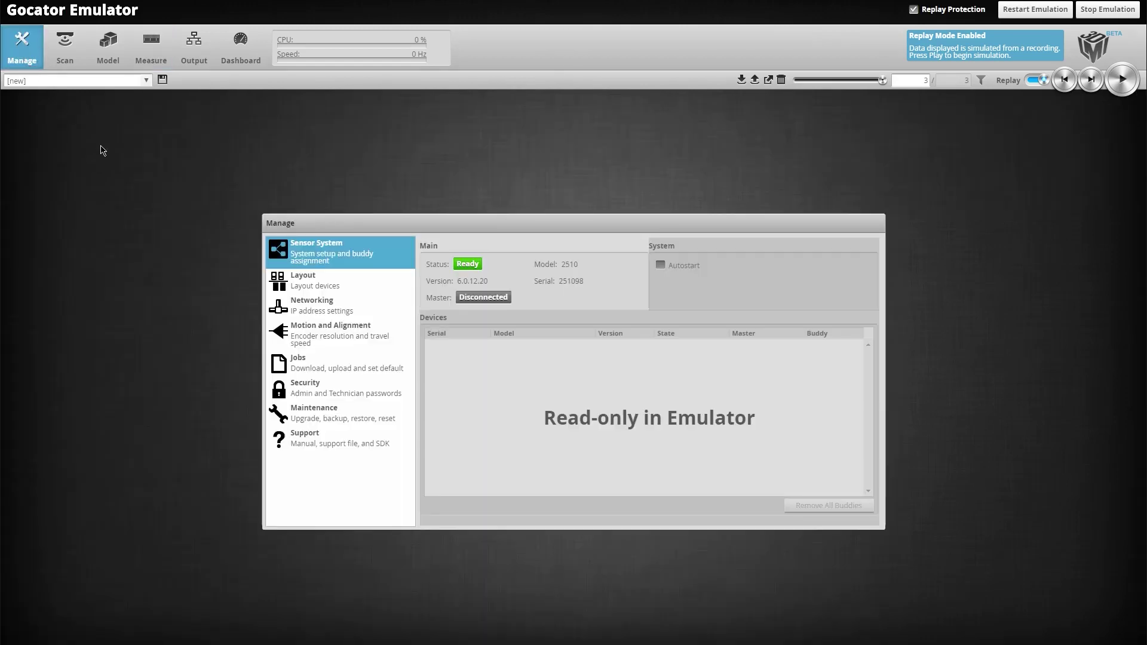
# Go to the Measure page to view the SIM contacts plate scan and its tool list.
pyautogui.click(138, 57)
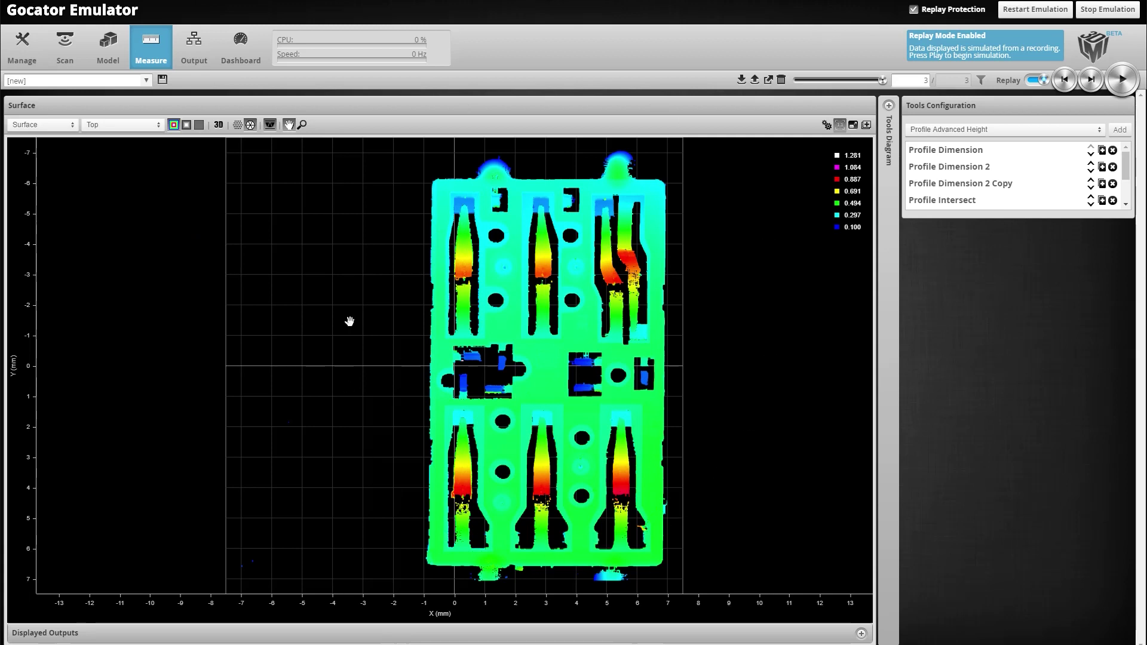
pyautogui.moveTo(691, 223)
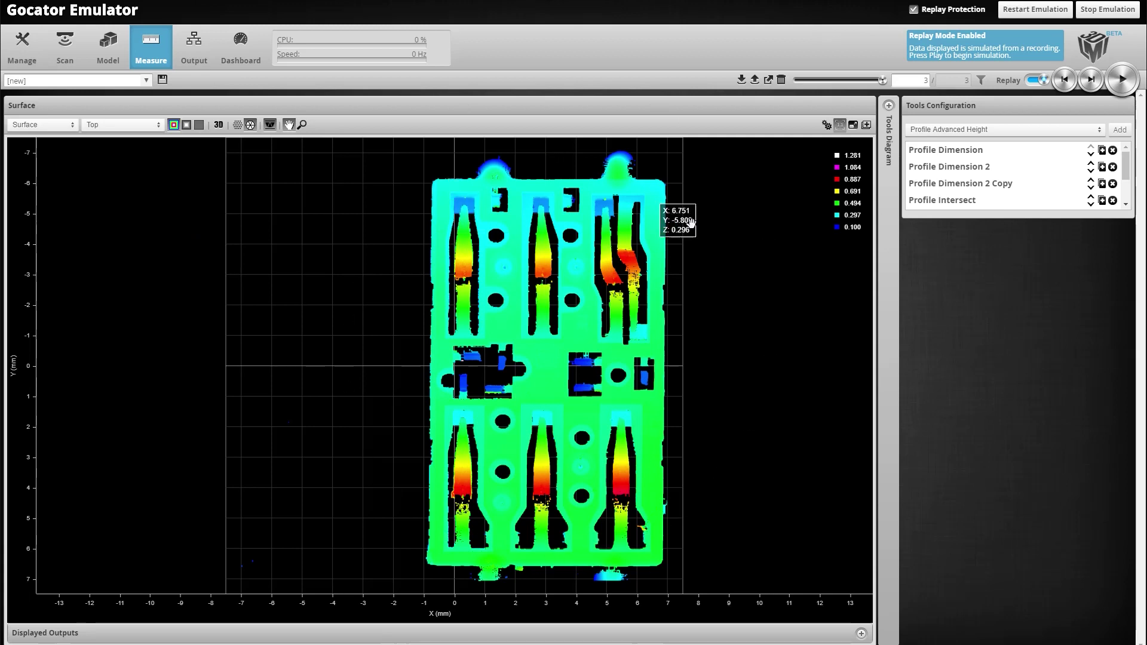
pyautogui.click(65, 54)
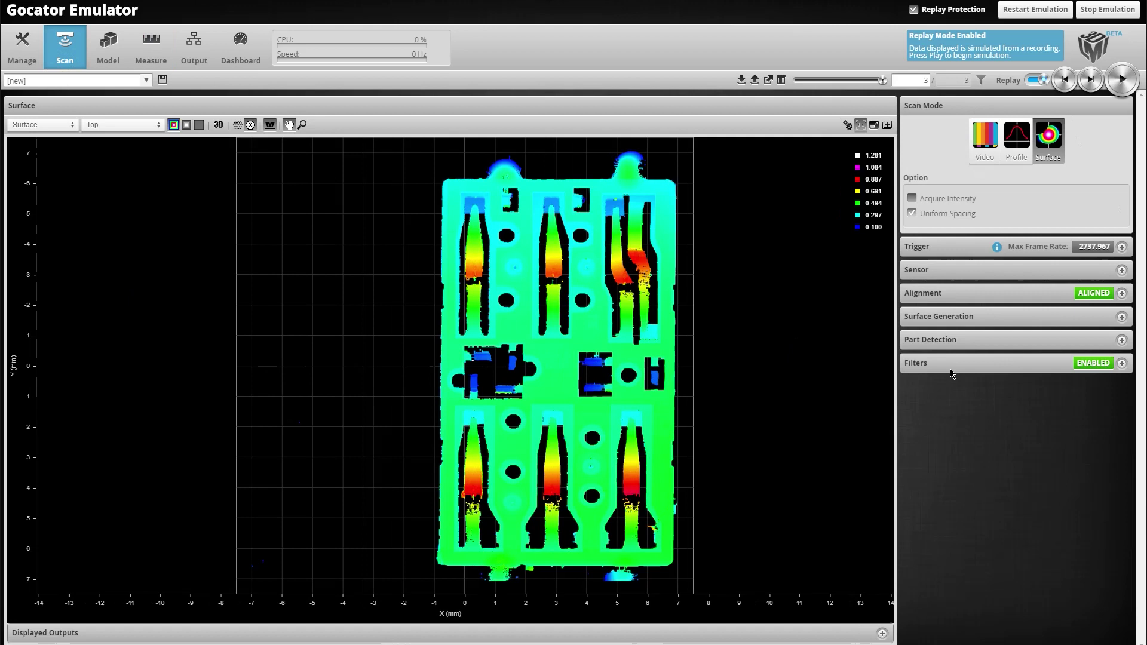
pyautogui.click(150, 53)
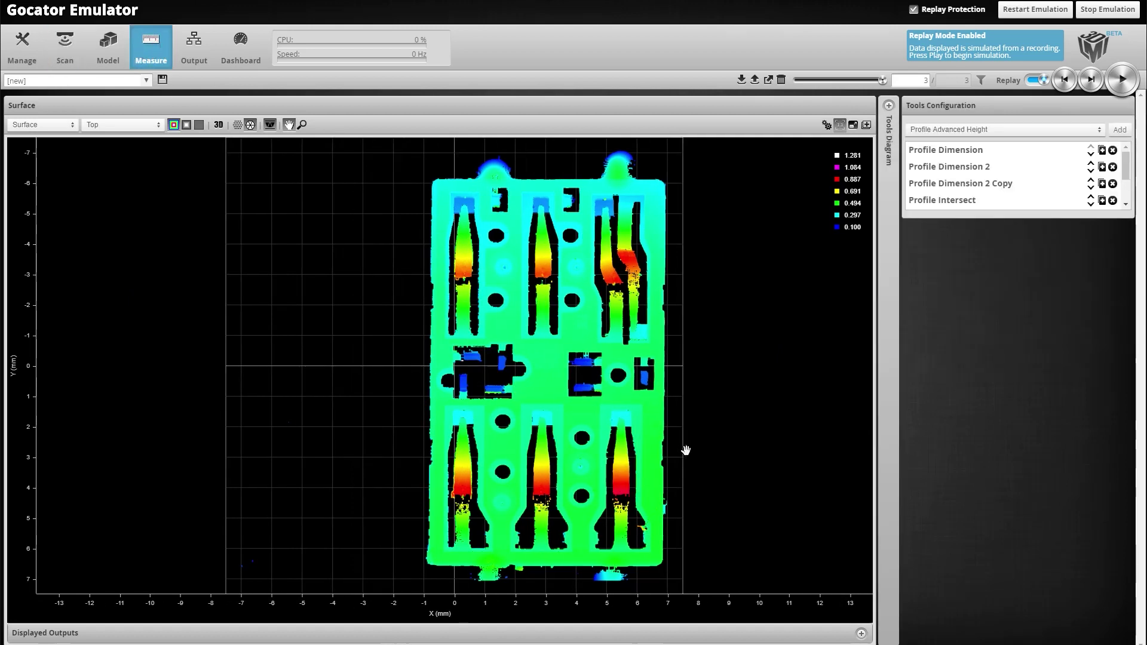
# Zoom the 2D surface plot, box-zoom onto the angled channel, pan sideways, then zoom back out.
pyautogui.scroll(4, 593, 308)
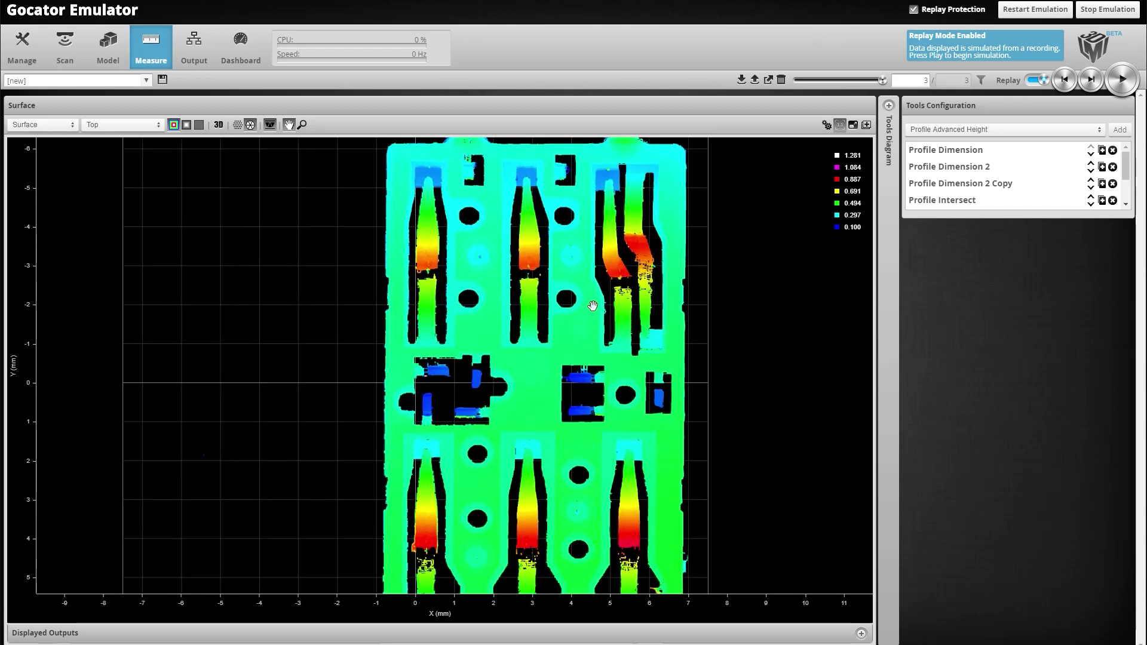
pyautogui.scroll(1, 593, 308)
pyautogui.scroll(-4, 594, 310)
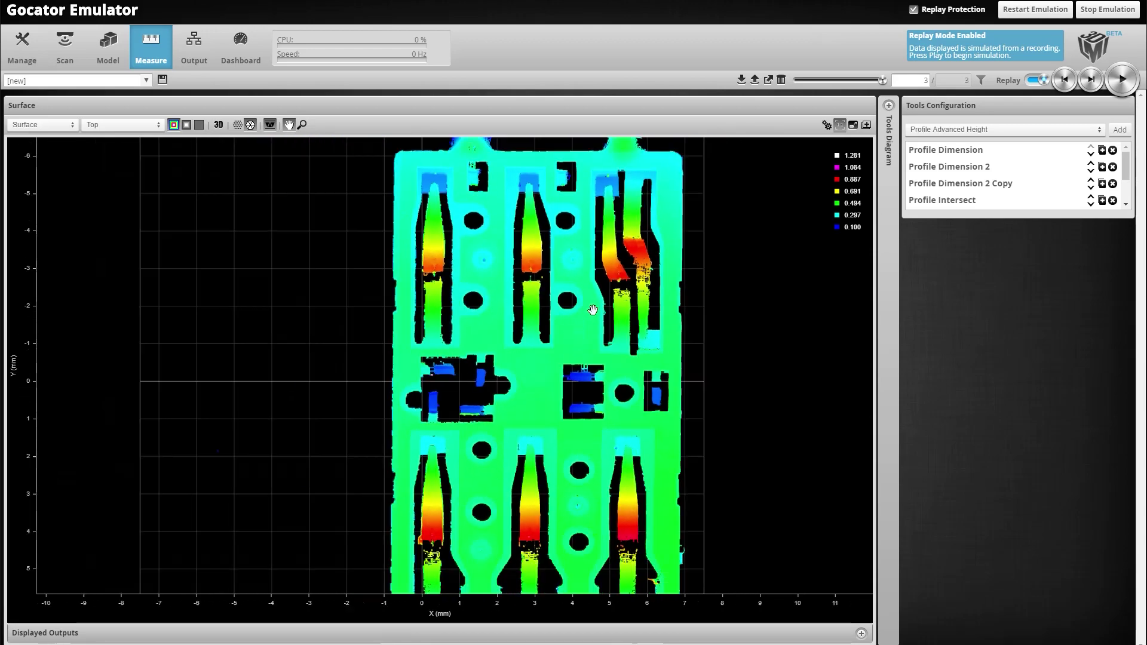
pyautogui.scroll(2, 641, 333)
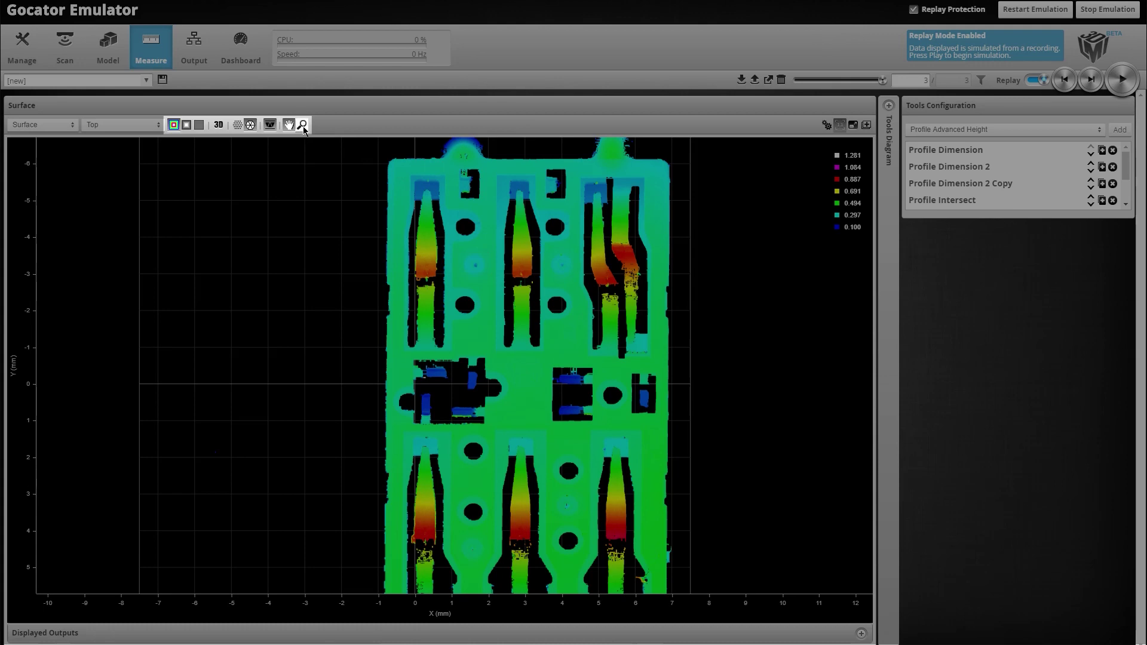
pyautogui.click(303, 125)
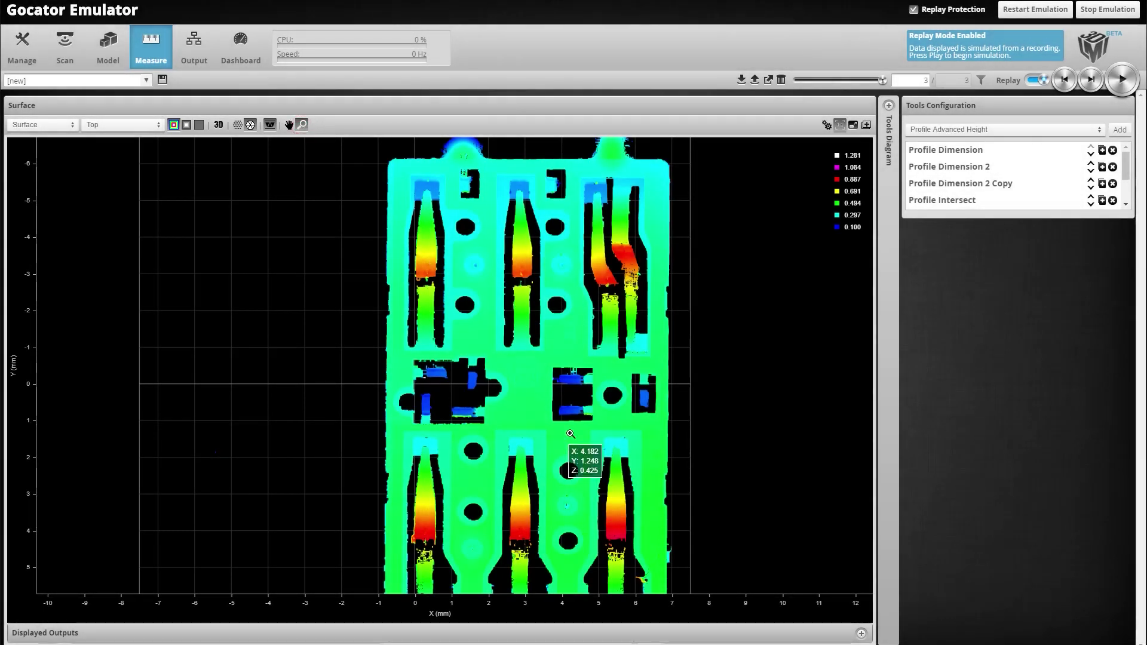
pyautogui.moveTo(557, 414); pyautogui.dragTo(742, 222)
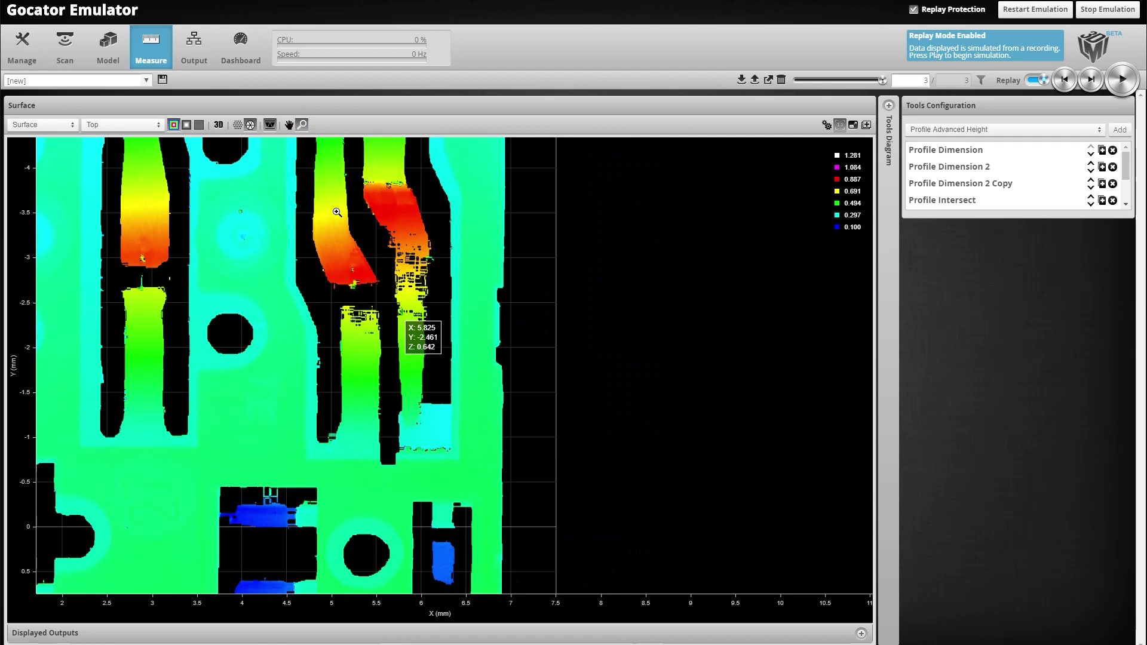
pyautogui.click(289, 124)
pyautogui.moveTo(243, 255); pyautogui.dragTo(448, 282)
pyautogui.scroll(-3, 449, 278)
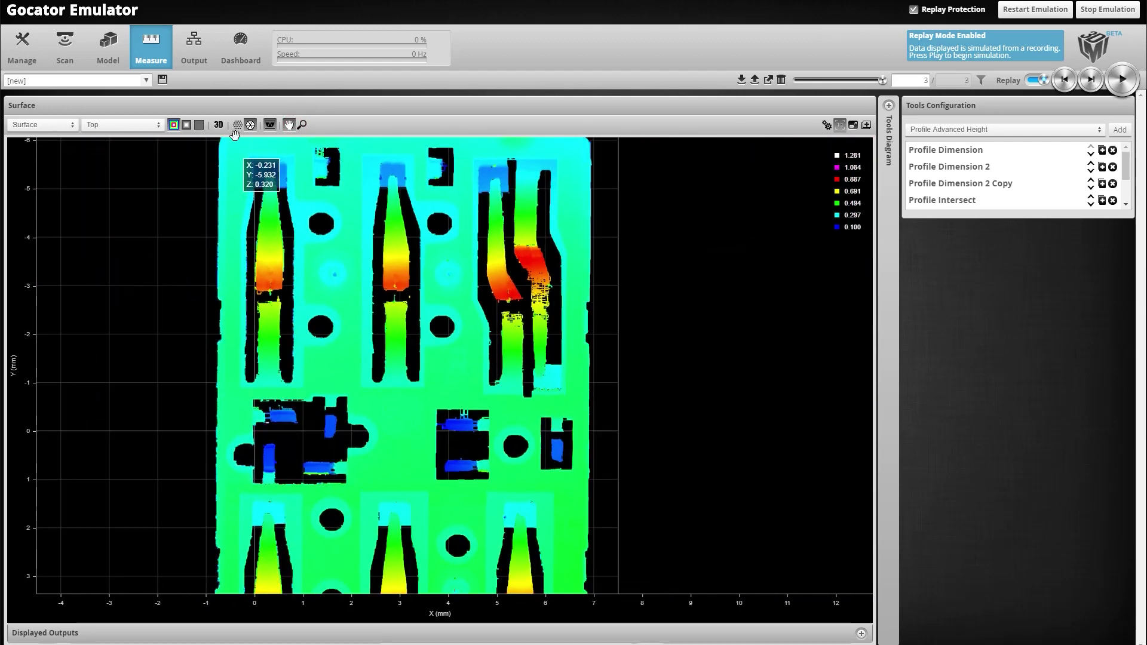
# Orbit the surface in 3D view to inspect the part, then return to the flat 2D view.
pyautogui.click(219, 125)
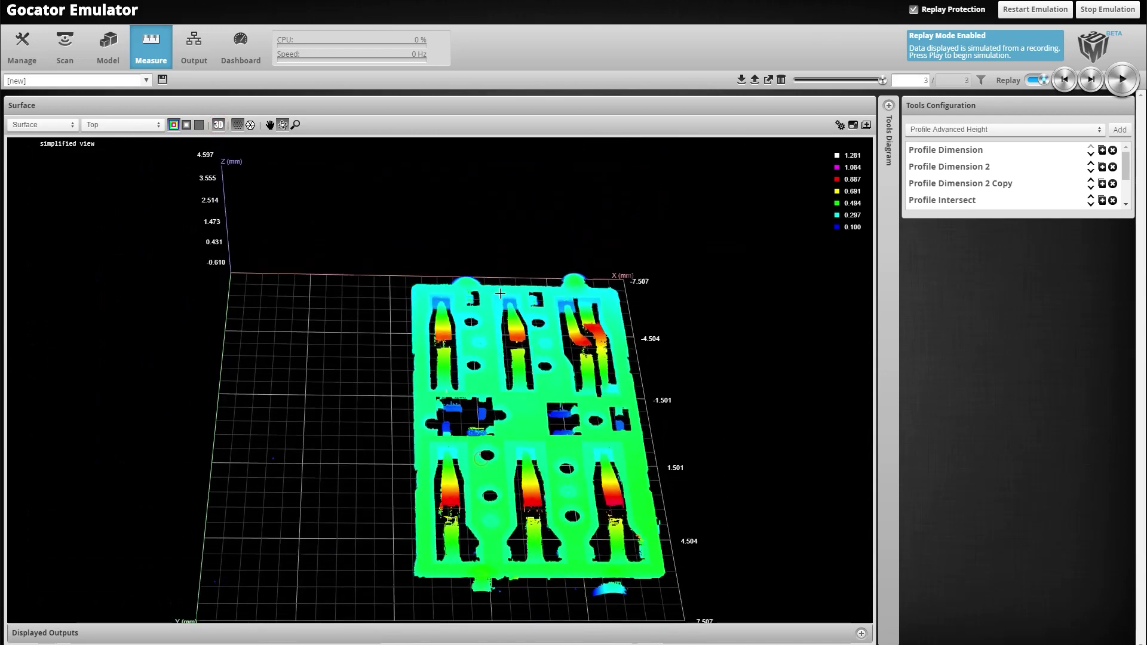
pyautogui.moveTo(500, 294); pyautogui.dragTo(371, 254)
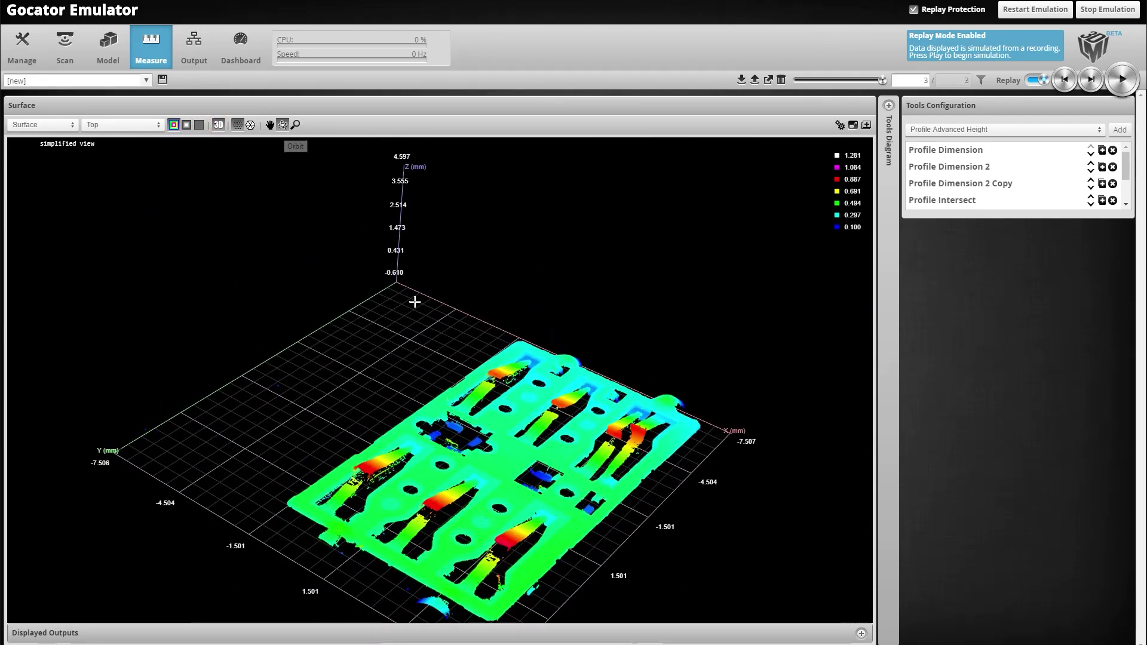
pyautogui.moveTo(415, 302); pyautogui.dragTo(828, 431)
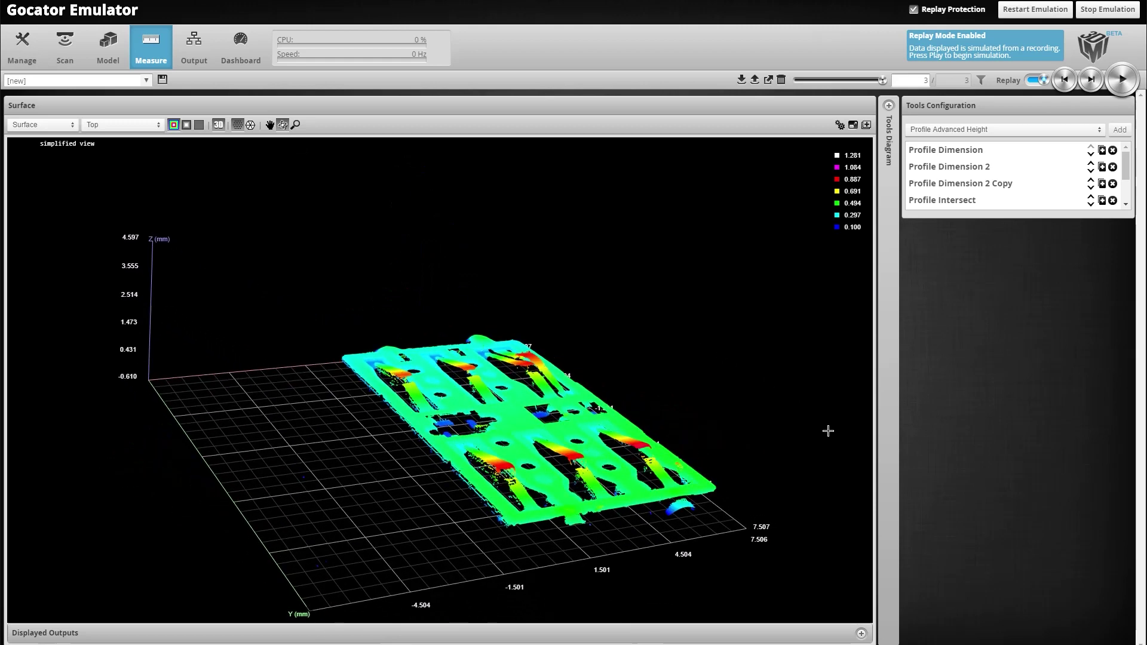
pyautogui.click(218, 125)
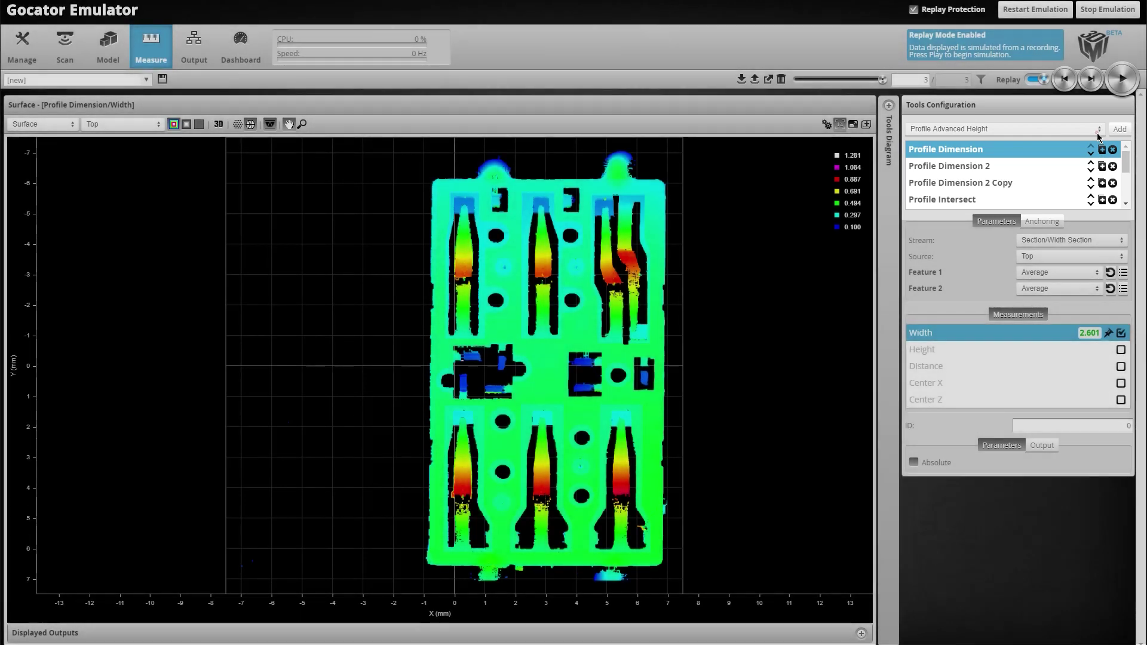
# Add a new Surface Dimension tool from the tool-type list.
pyautogui.click(1099, 129)
pyautogui.scroll(-2, 1054, 242)
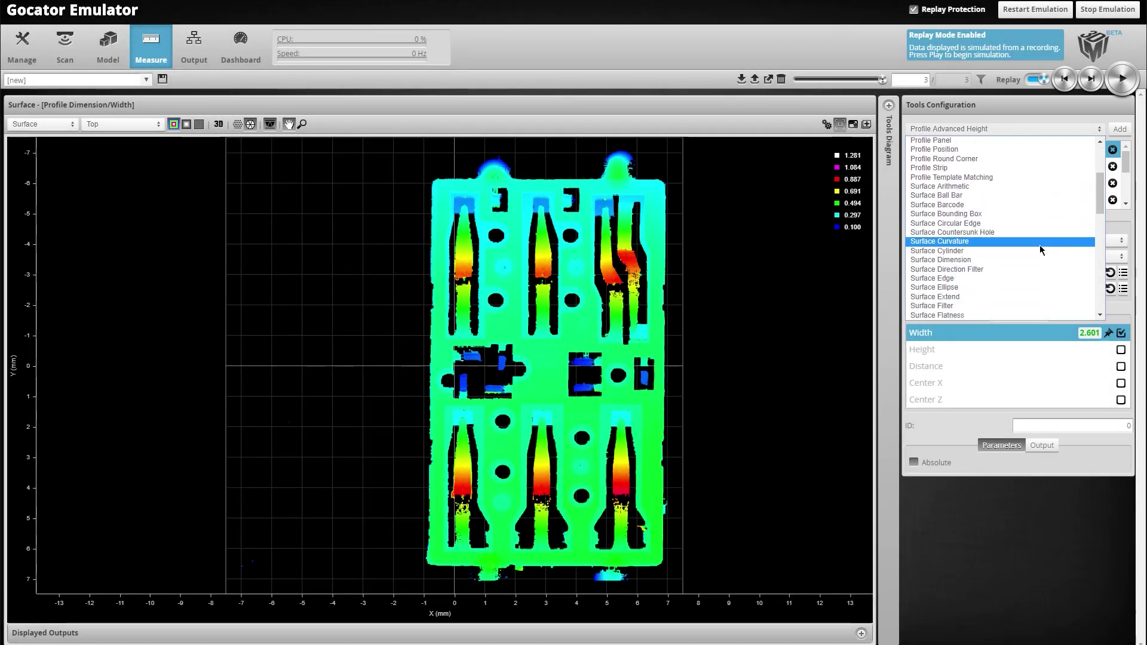
pyautogui.click(1041, 259)
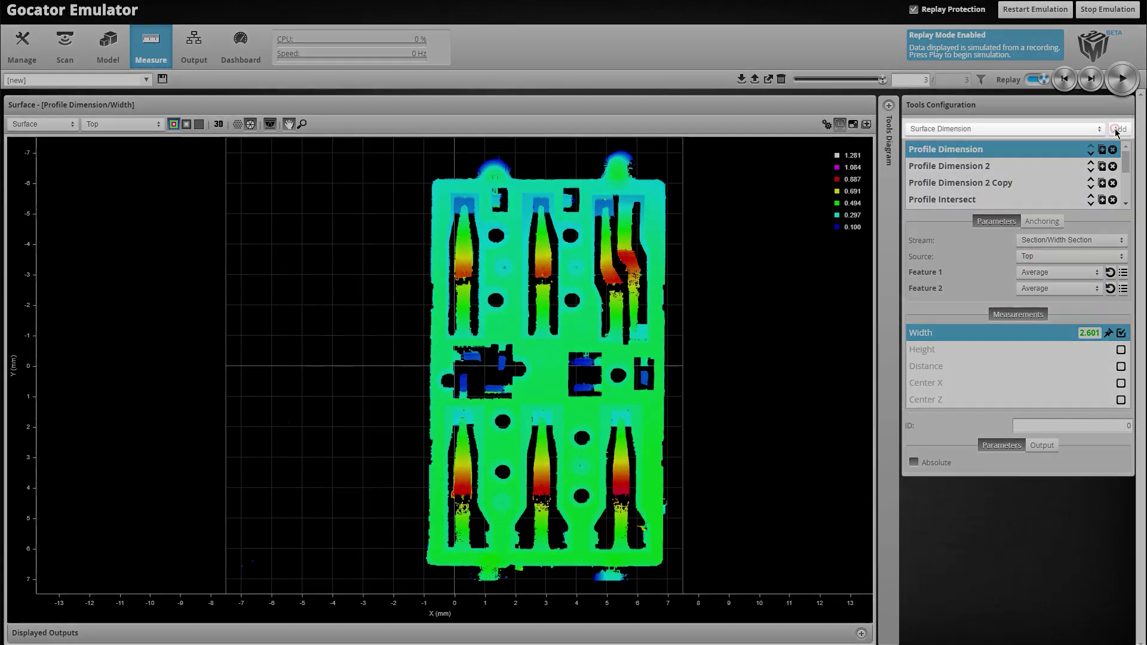
pyautogui.click(1115, 129)
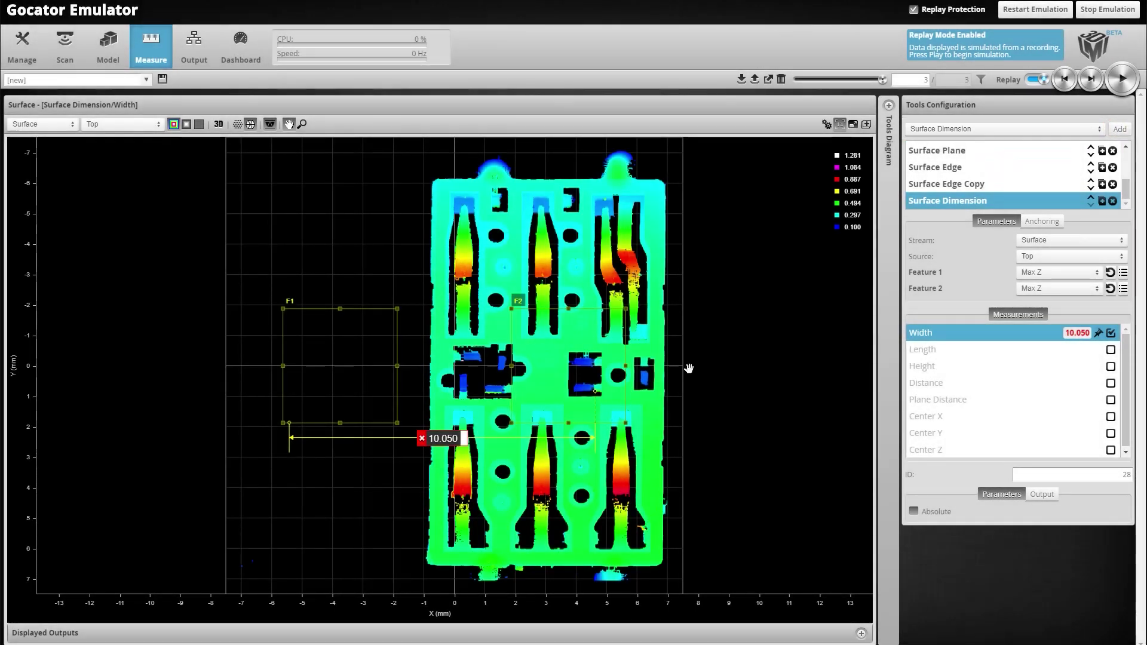
# Shrink the F2 region and move and narrow the F1 region onto the part.
pyautogui.moveTo(614, 414); pyautogui.dragTo(549, 500)
pyautogui.moveTo(358, 370); pyautogui.dragTo(605, 342)
pyautogui.moveTo(644, 284); pyautogui.dragTo(558, 374)
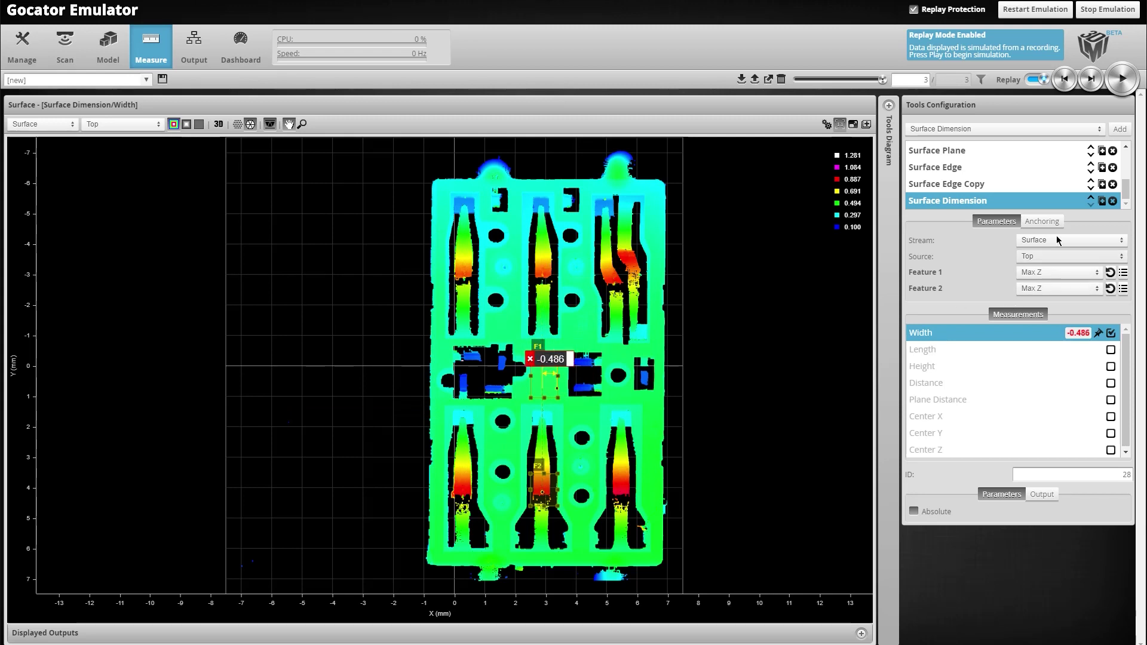
# Set Feature 1 to Average, keep Feature 2 as Max Z, and measure Height (0.517) instead of Width.
pyautogui.click(1050, 272)
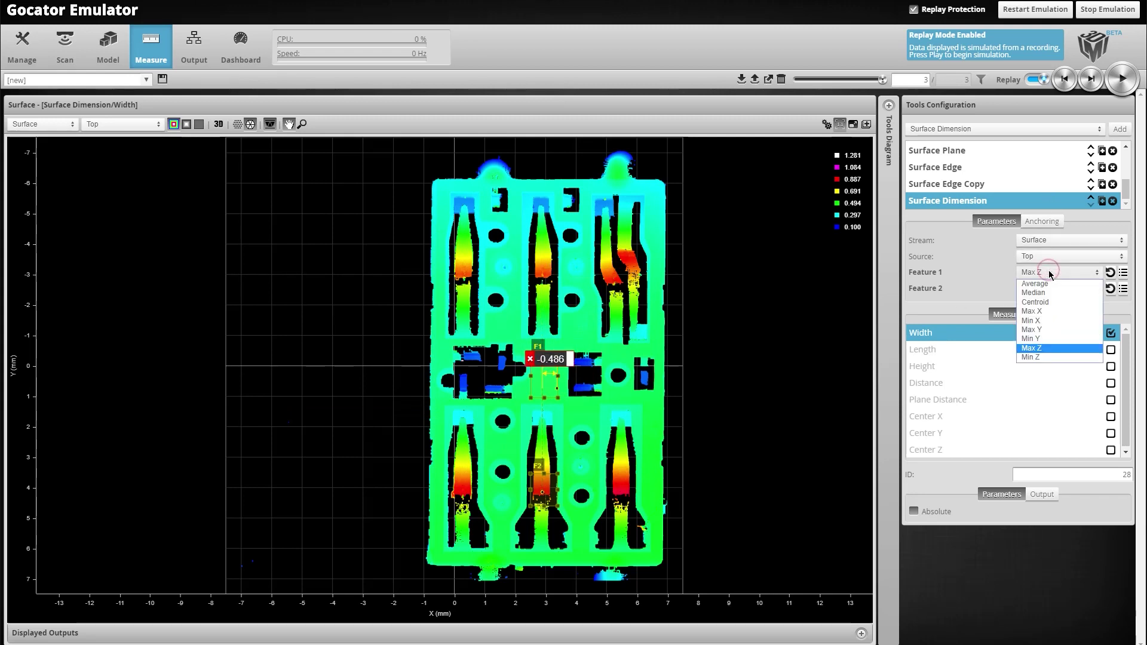
pyautogui.click(1051, 285)
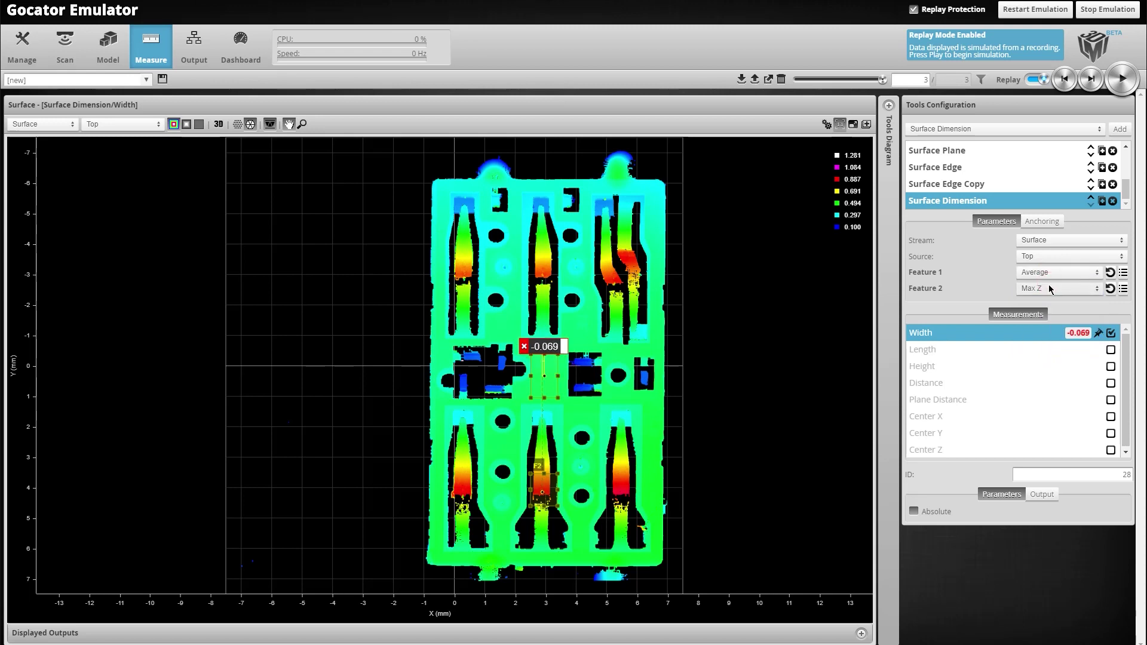
pyautogui.click(1050, 288)
pyautogui.click(973, 292)
pyautogui.click(1110, 367)
pyautogui.click(1111, 333)
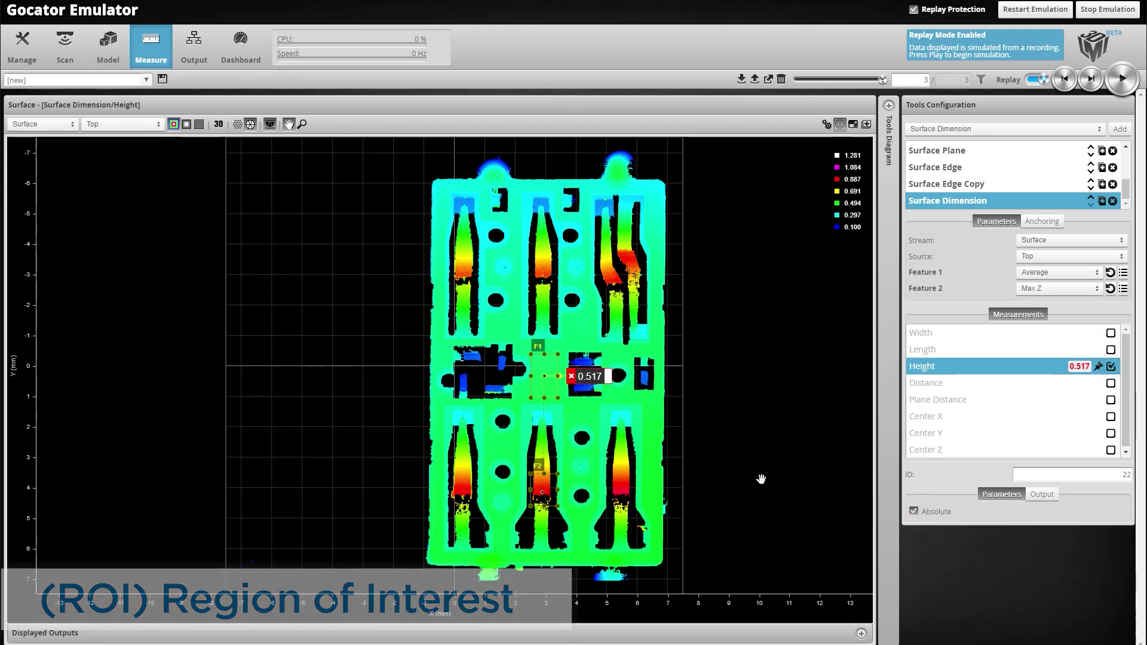
# Switch the surface plot to 3D and orbit the point cloud to a steeper angle.
pyautogui.click(218, 124)
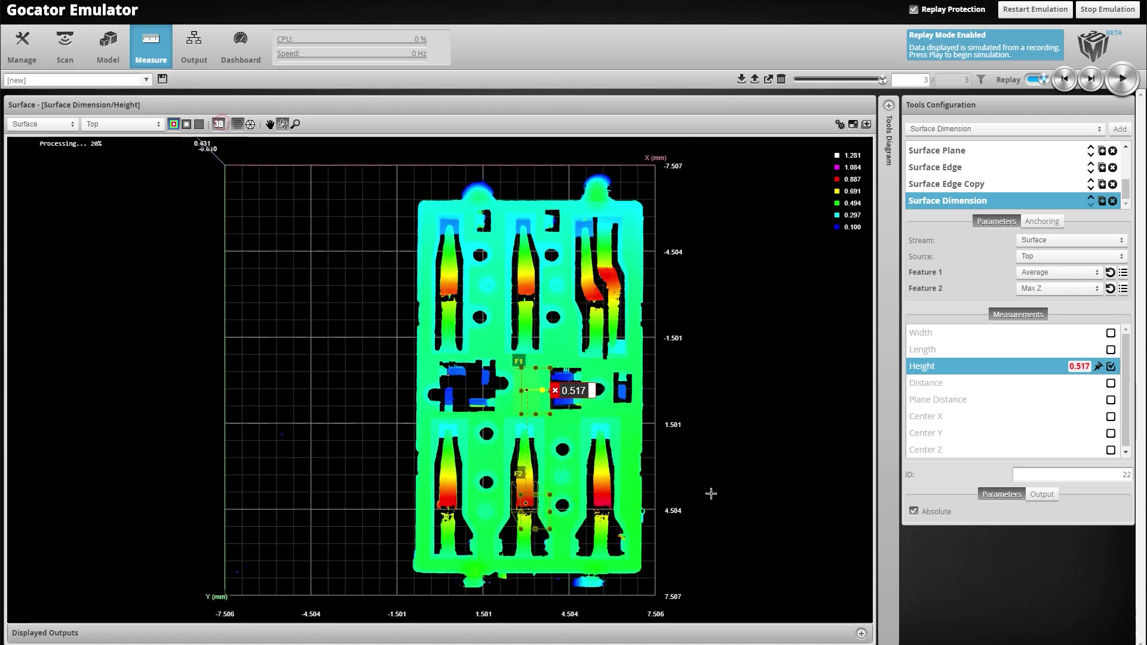
pyautogui.moveTo(711, 492); pyautogui.dragTo(385, 259)
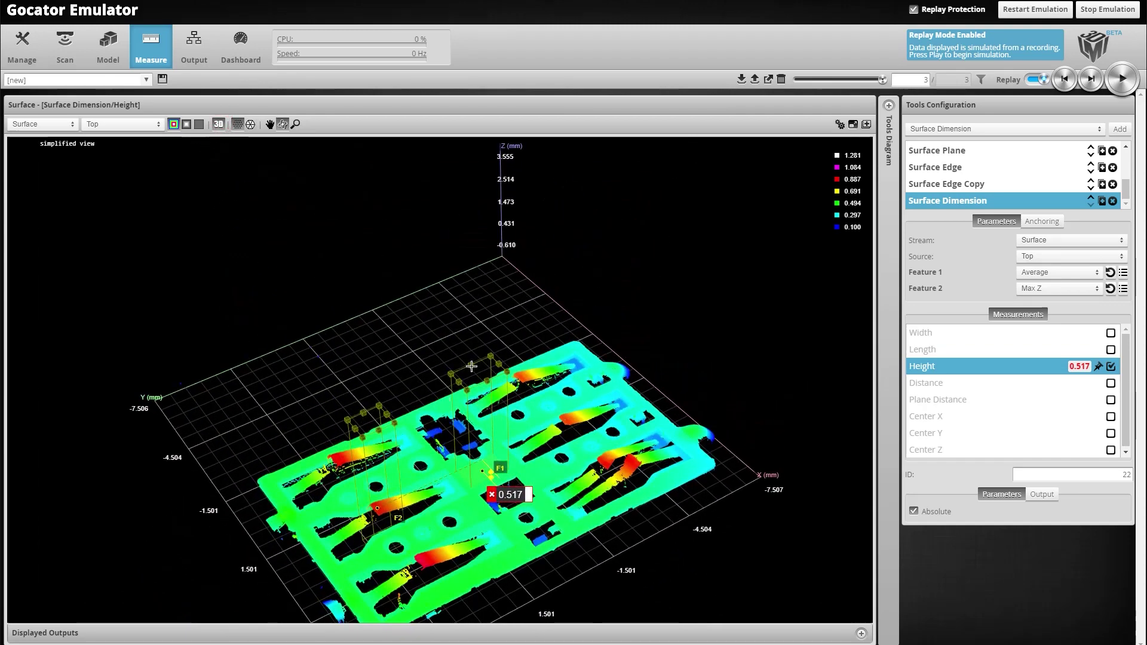
pyautogui.moveTo(472, 366); pyautogui.dragTo(600, 450)
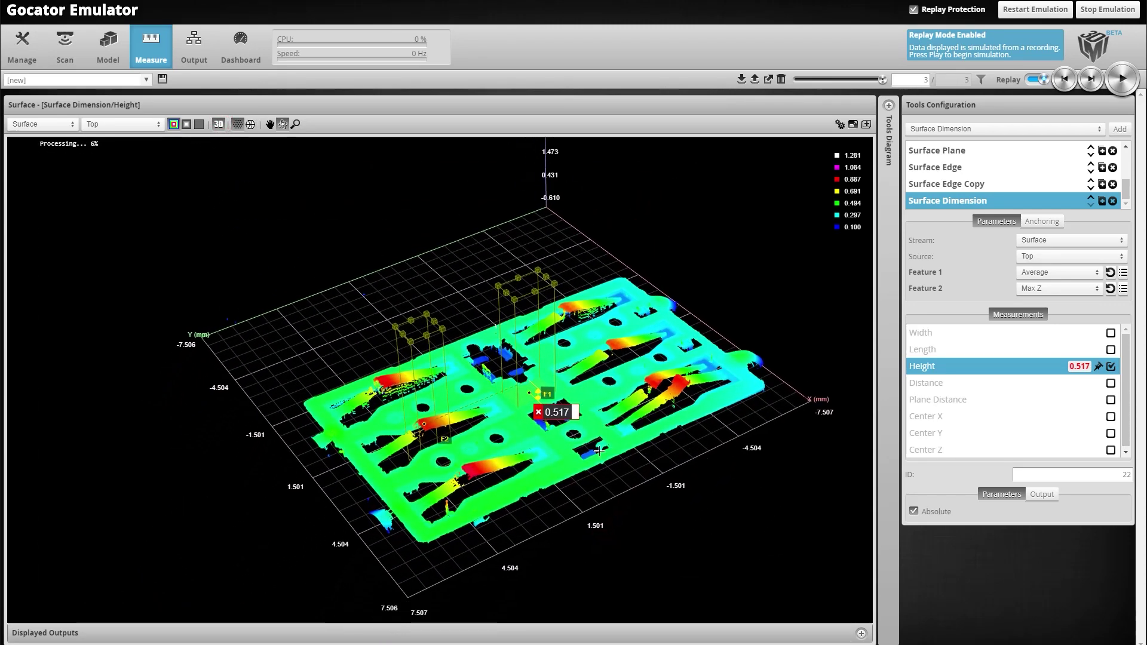
# Show the Surface Edge/X and Surface Edge Copy/Y anchoring, then step back and forward one replay frame.
pyautogui.click(1042, 221)
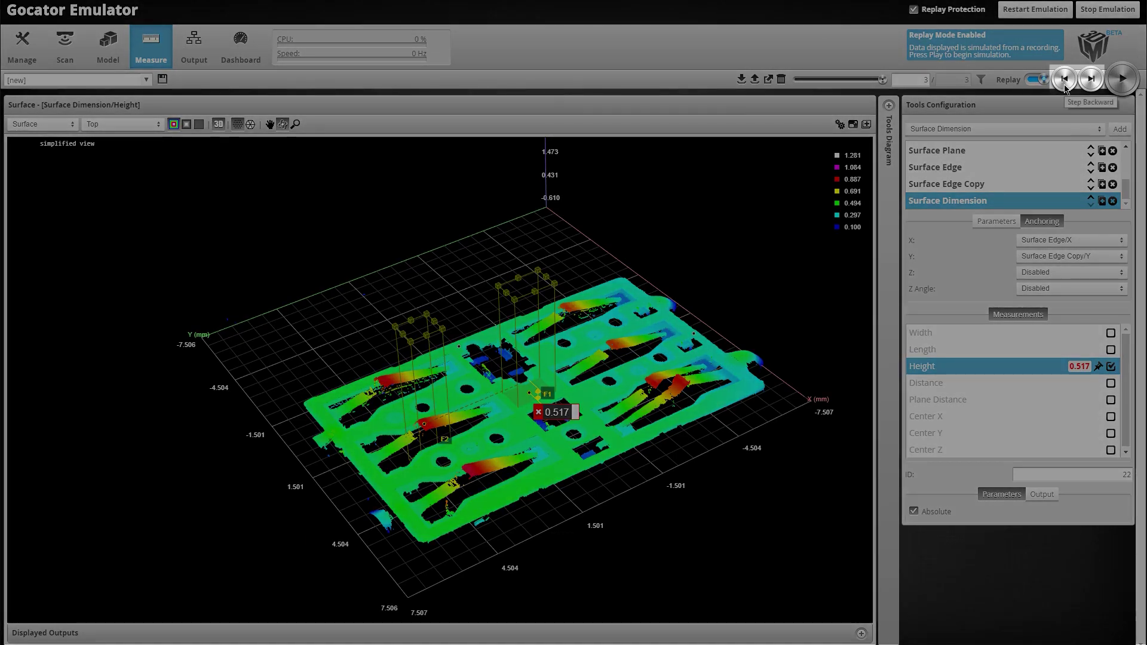
pyautogui.click(1065, 79)
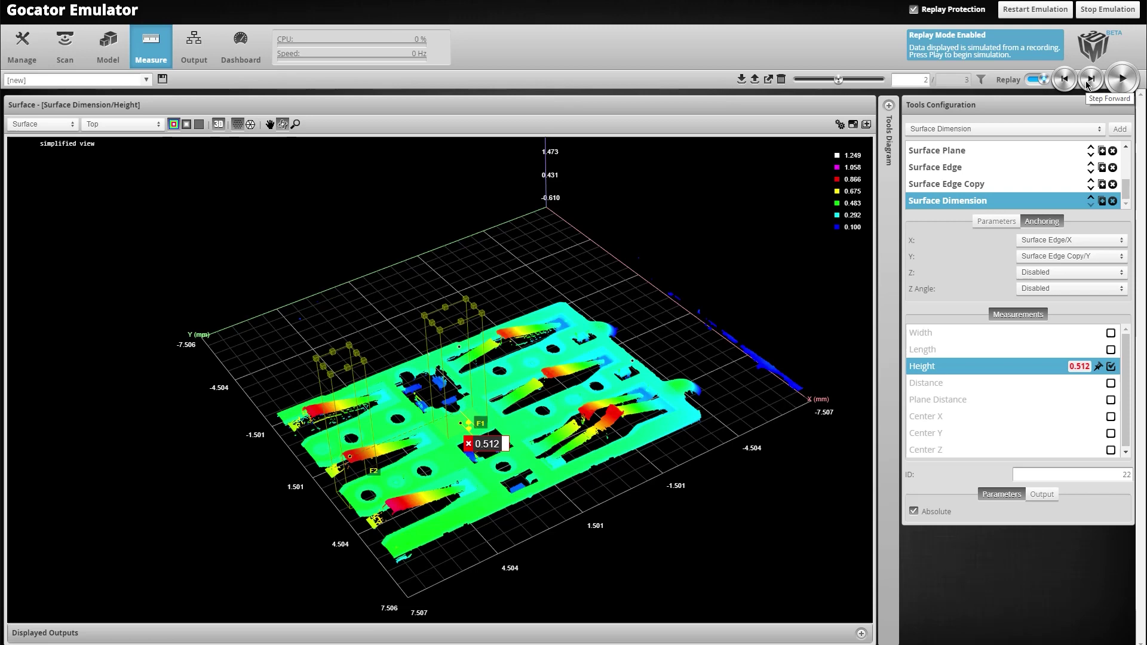
pyautogui.click(1088, 85)
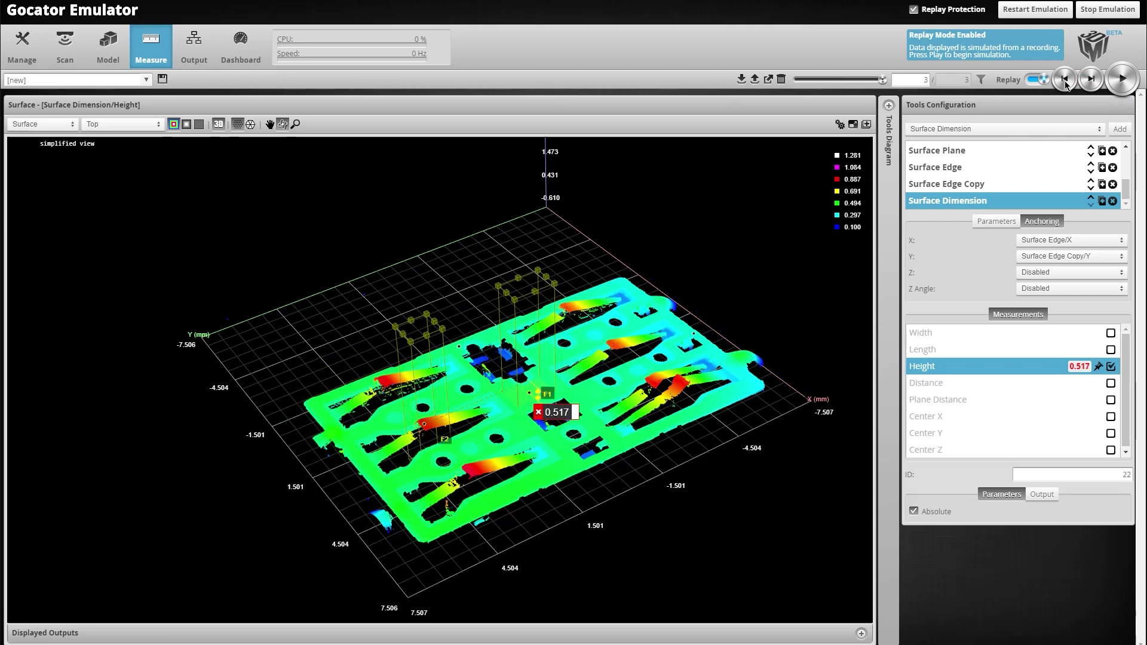
# View the tool's output settings, then browse Manage's Motion and Alignment, Jobs and Maintenance sections.
pyautogui.click(1055, 498)
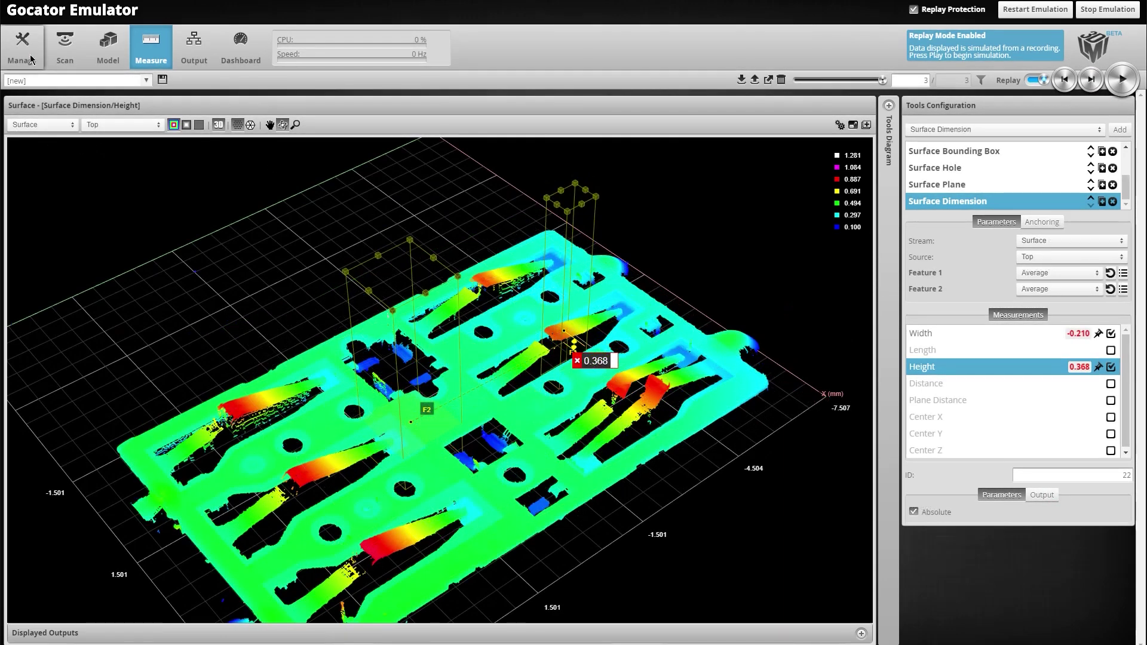
pyautogui.click(29, 55)
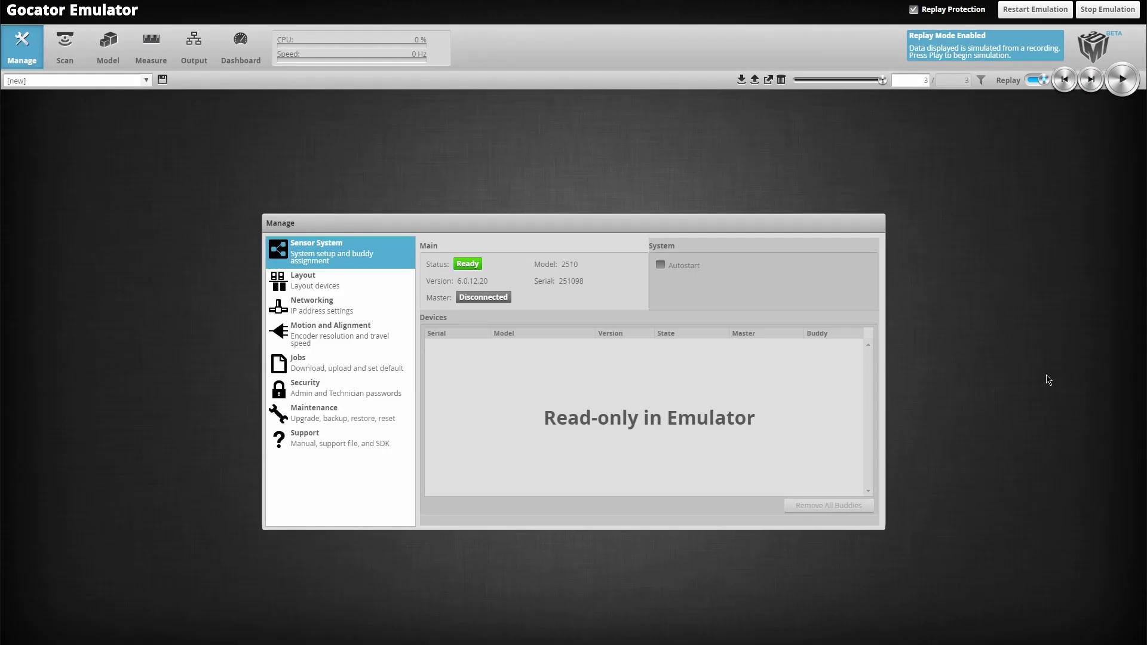
pyautogui.click(335, 328)
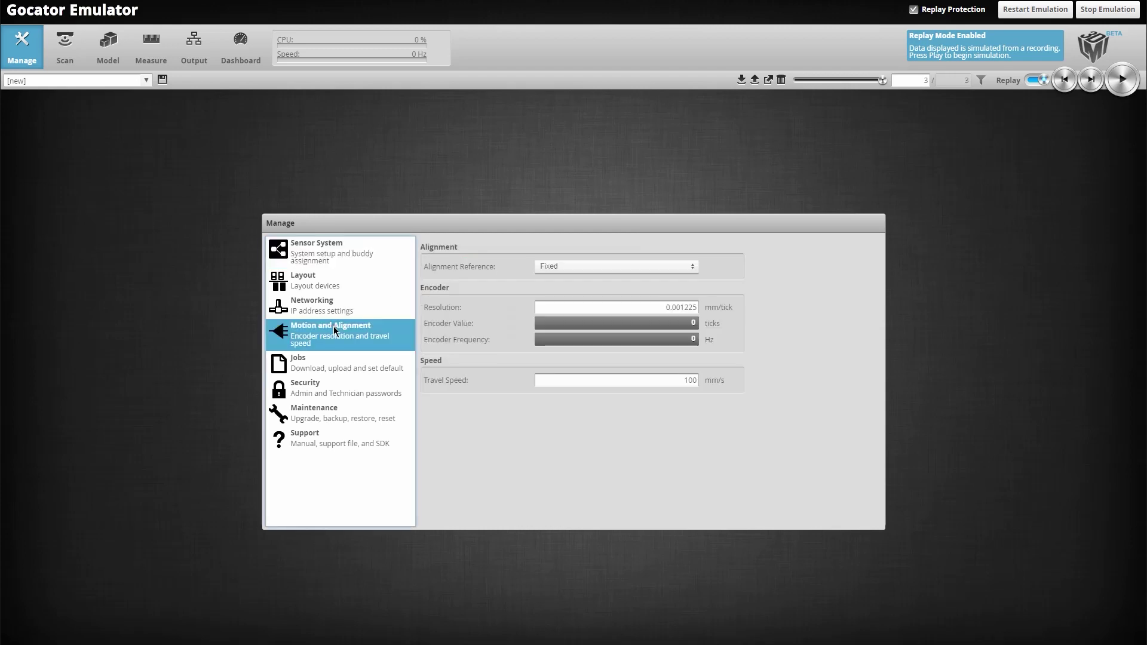
pyautogui.click(354, 367)
pyautogui.click(372, 421)
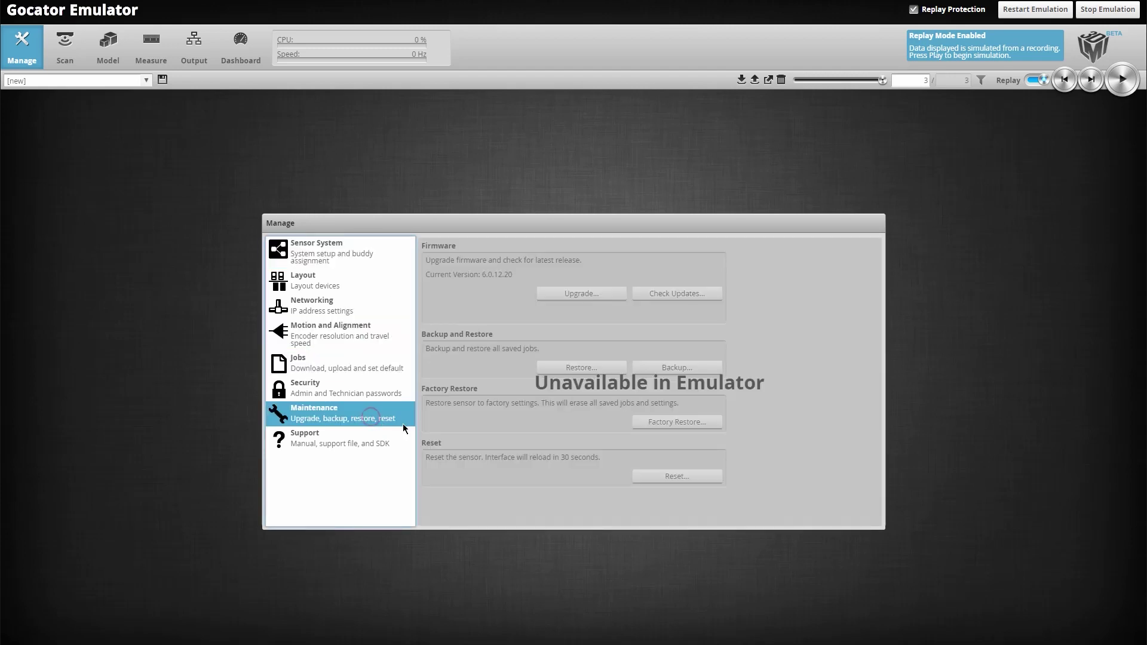
# On the Scan page, expand the Trigger, Surface Generation and Filters settings.
pyautogui.click(83, 59)
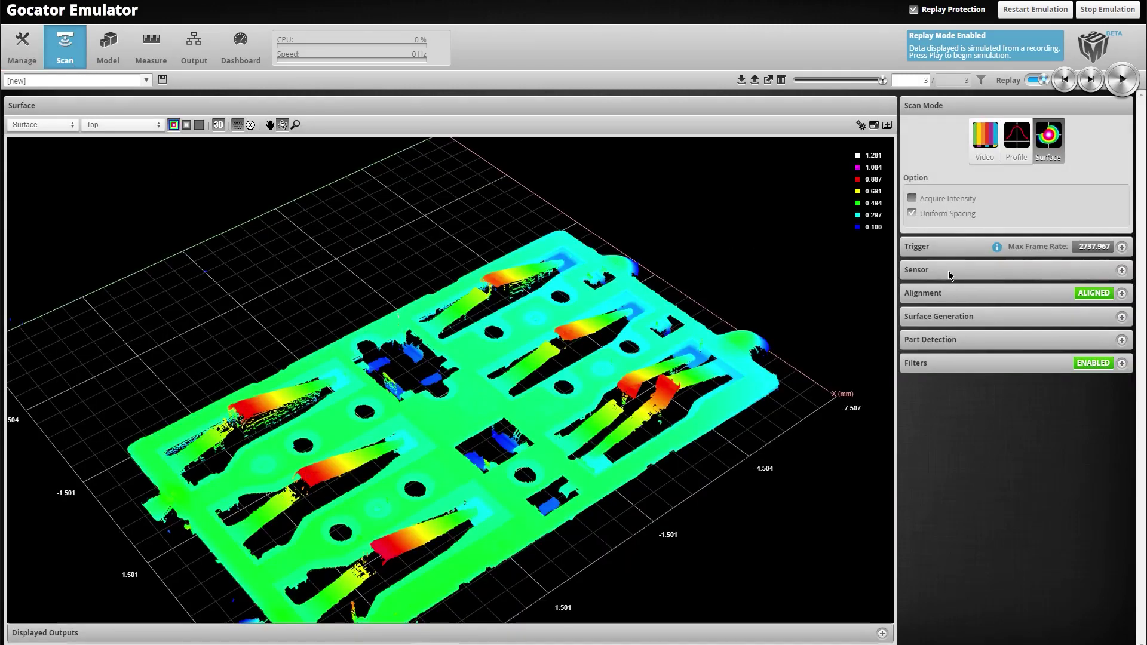
pyautogui.click(961, 251)
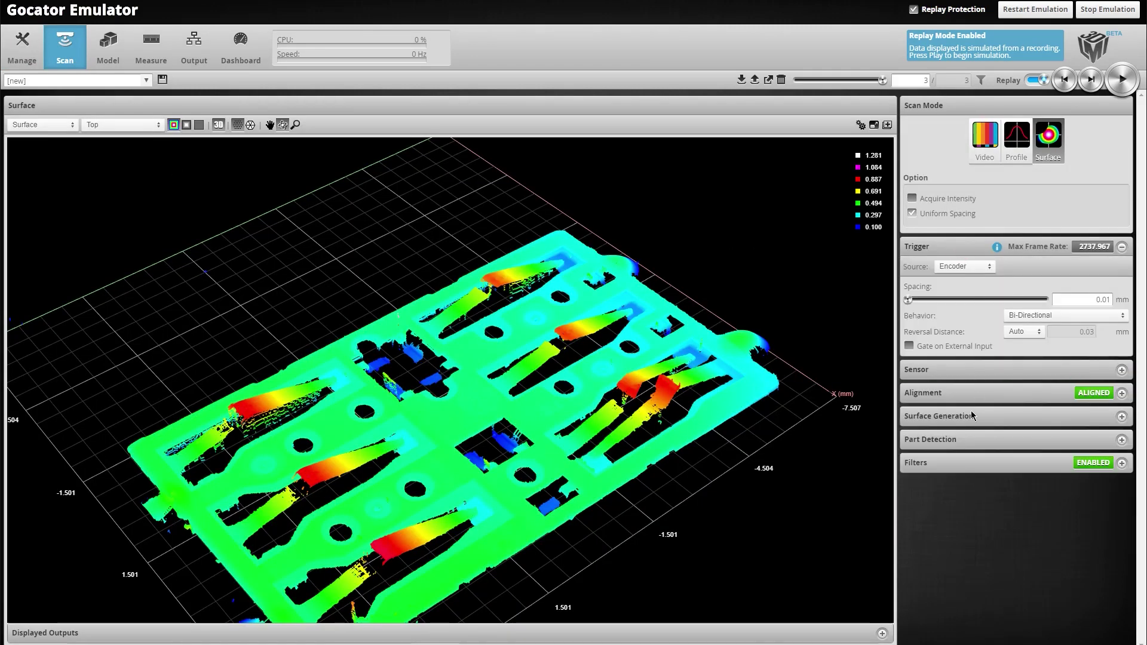
pyautogui.click(972, 416)
pyautogui.click(985, 510)
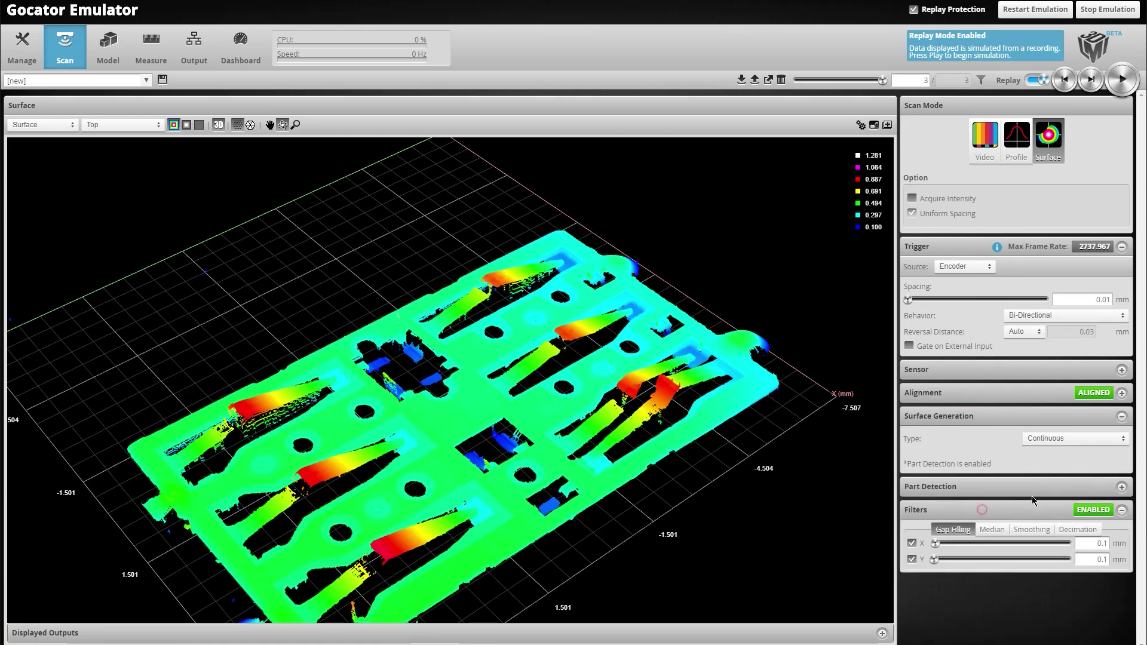
# On the Model page, view the Width Section and Length Section lines, then return to Measure.
pyautogui.click(103, 43)
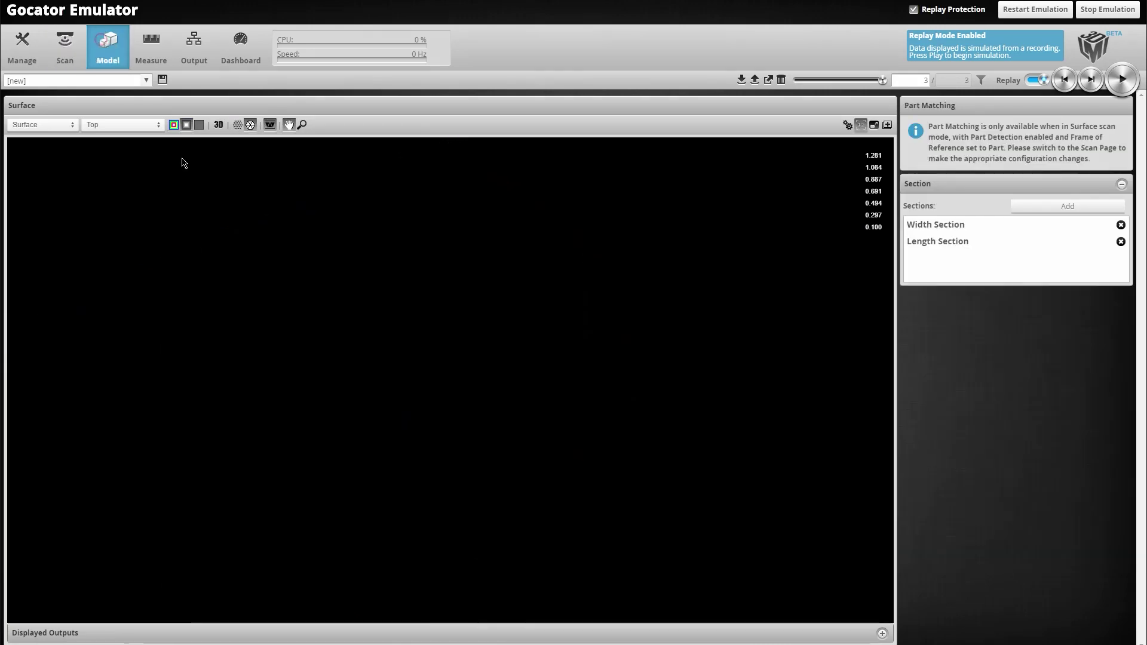
pyautogui.click(941, 229)
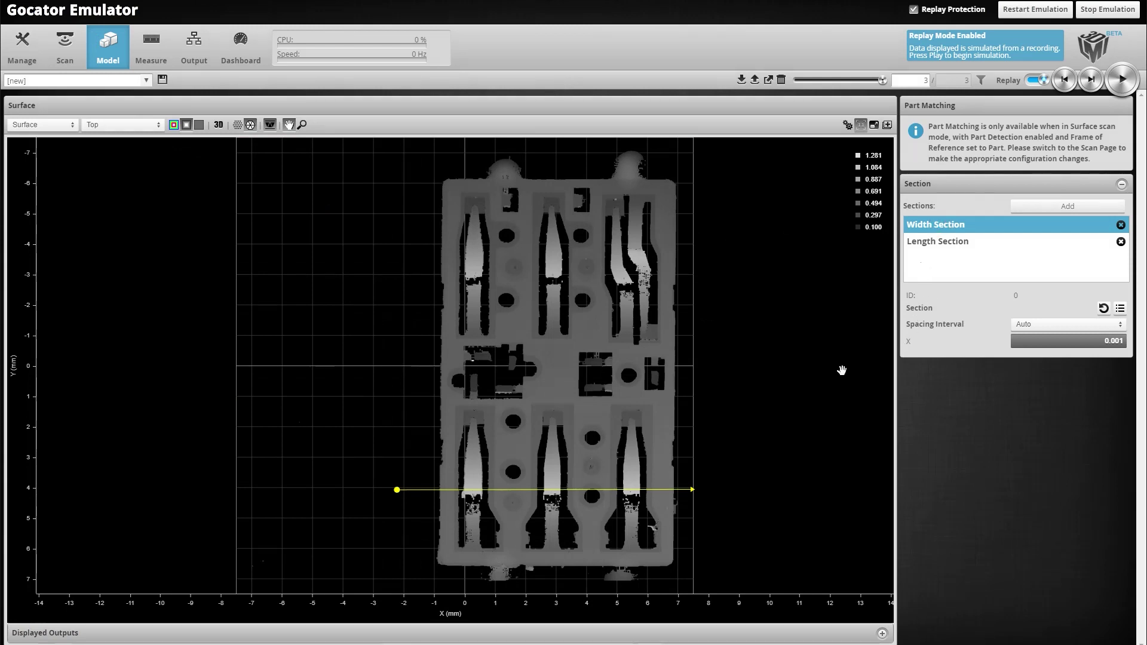
pyautogui.moveTo(790, 408); pyautogui.dragTo(698, 372)
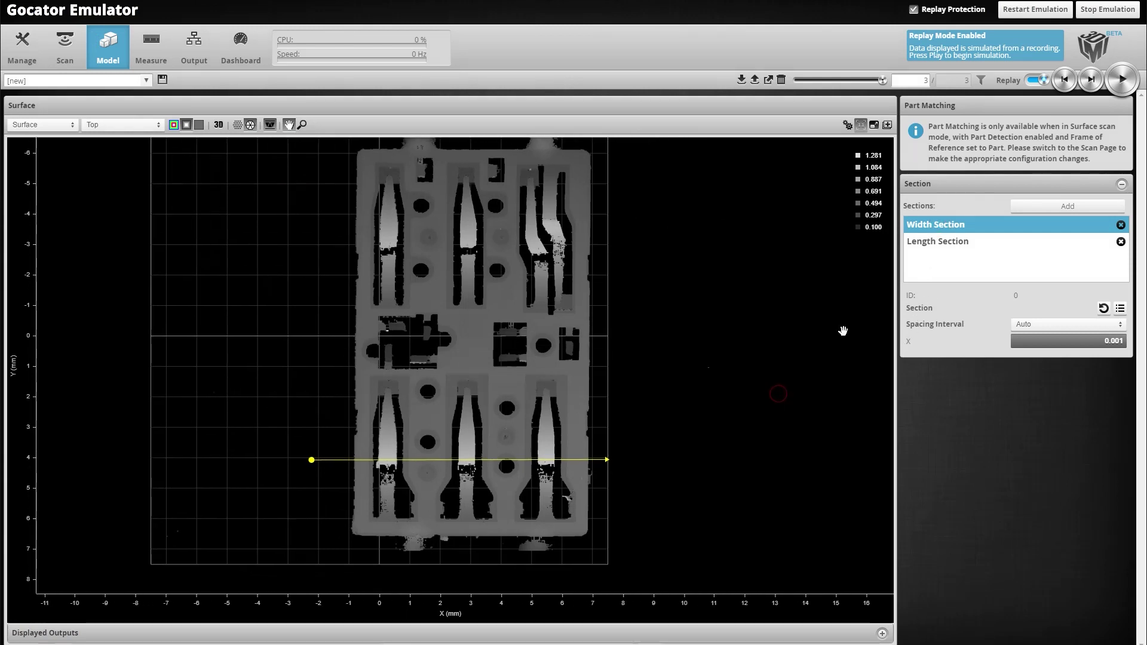
pyautogui.click(947, 243)
pyautogui.moveTo(674, 332); pyautogui.dragTo(674, 352)
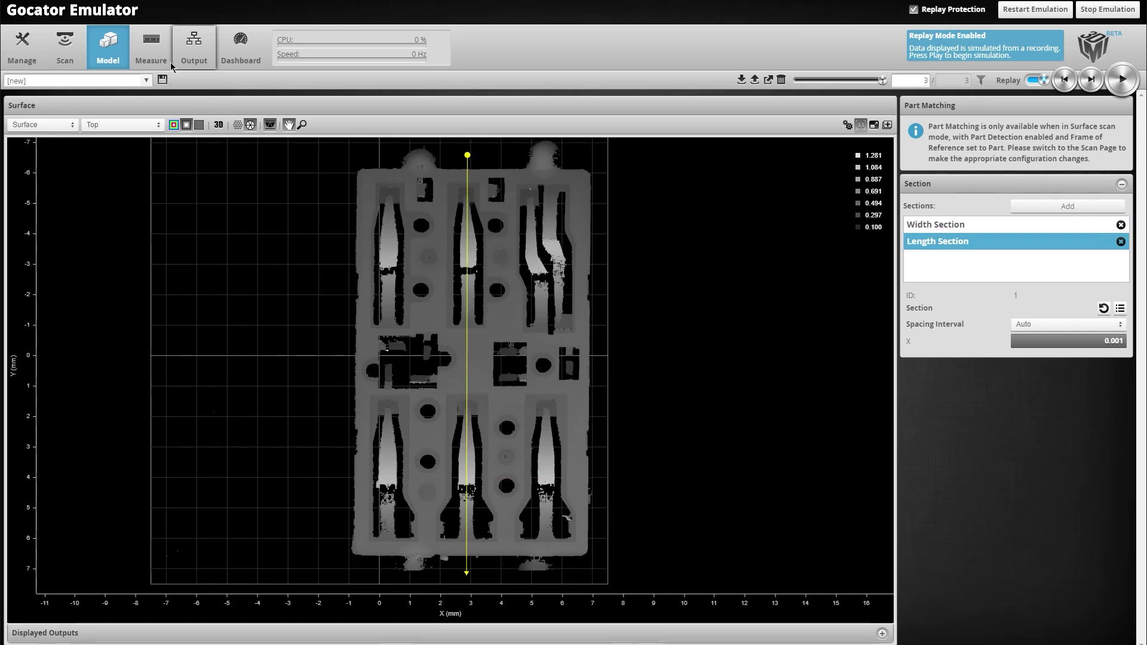
pyautogui.click(150, 48)
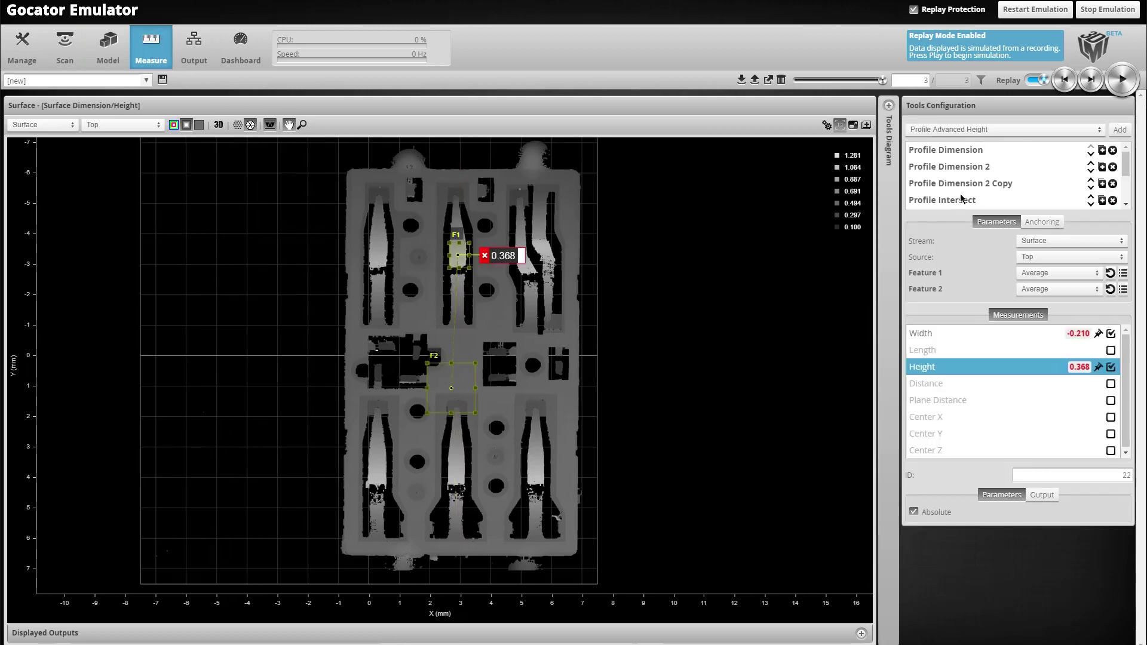
# Inspect the Profile Dimension 2 height and Profile Dimension width results, zooming the plot.
pyautogui.click(972, 168)
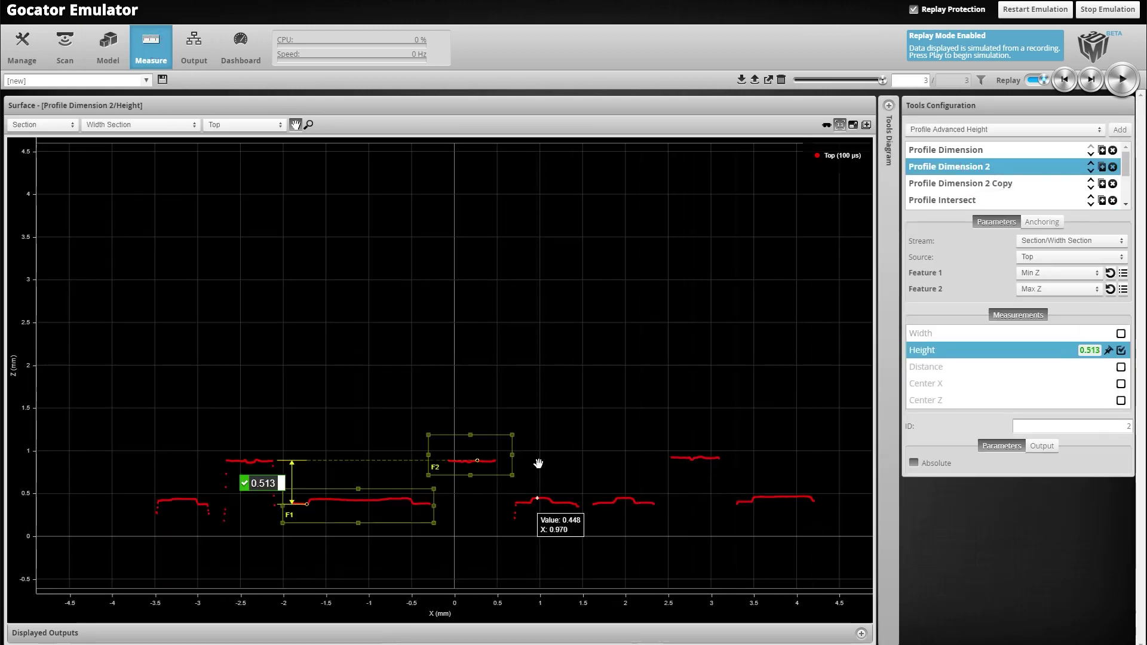
pyautogui.scroll(3, 525, 404)
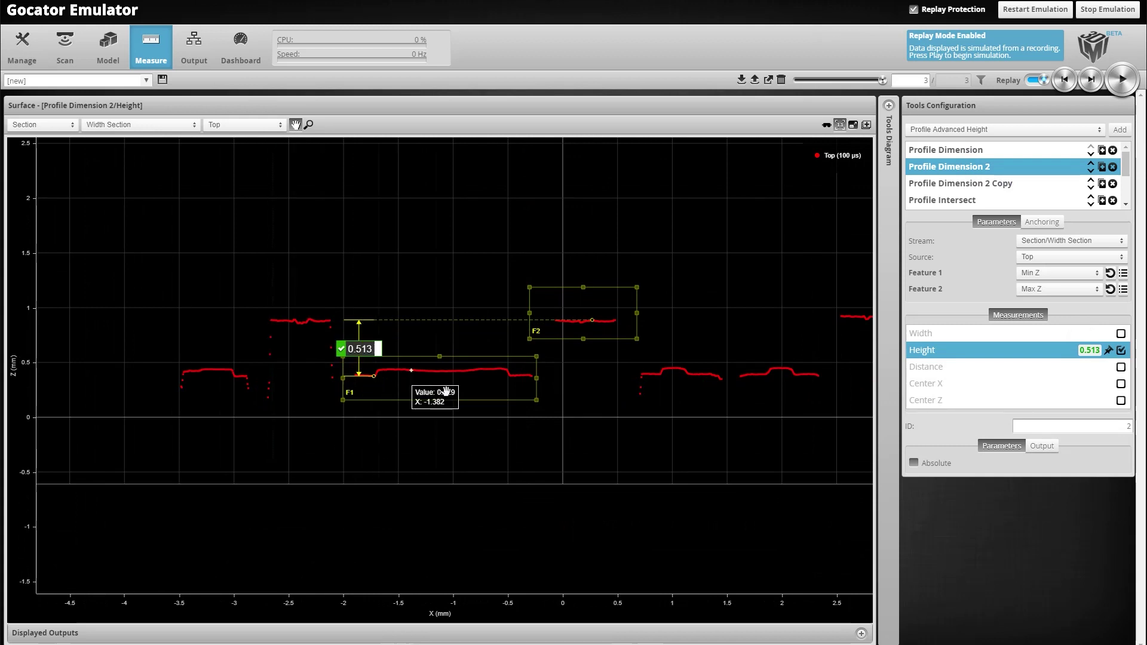
pyautogui.click(979, 151)
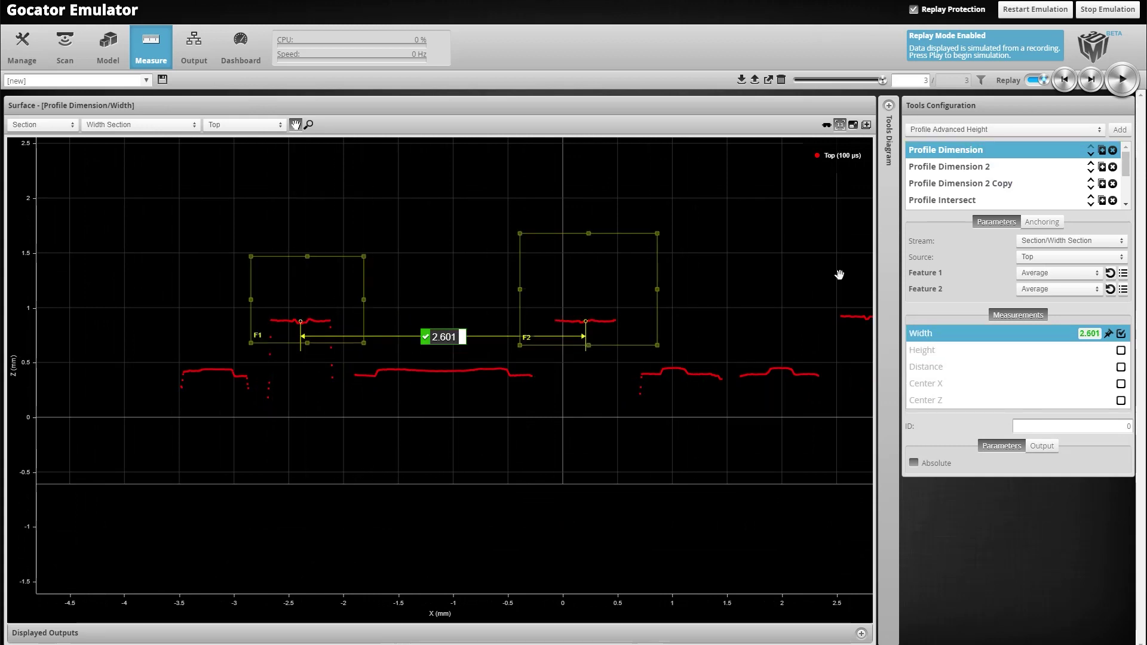
pyautogui.click(196, 55)
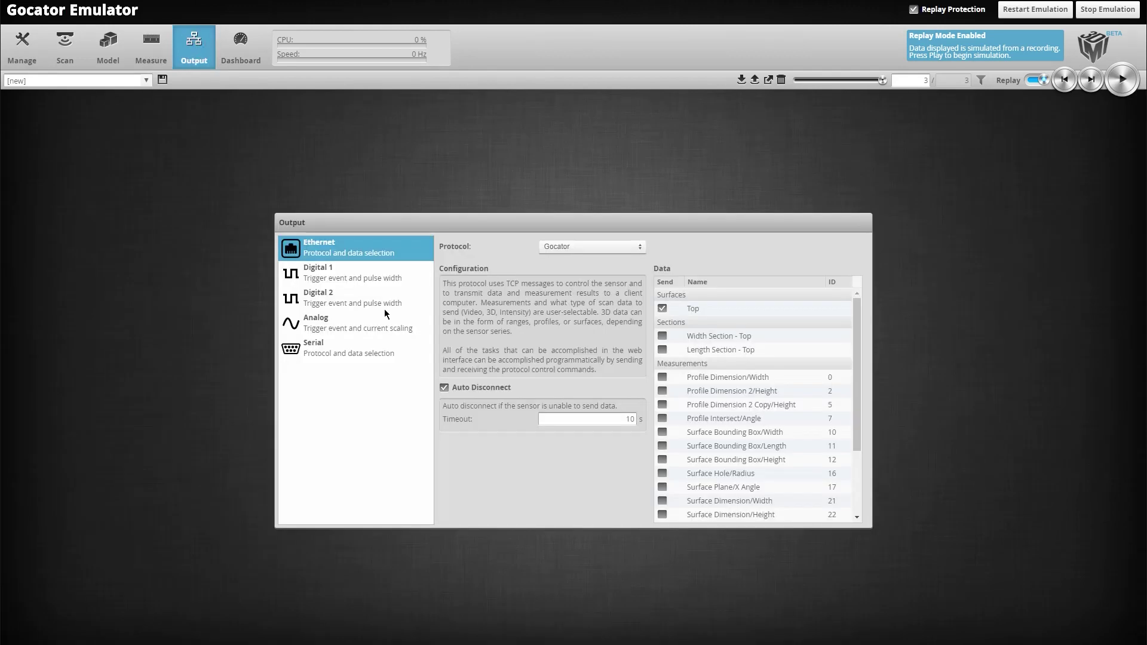
# Scroll the Ethernet data list and view the Digital 1, Digital 2 and Analog output settings.
pyautogui.scroll(-3, 828, 429)
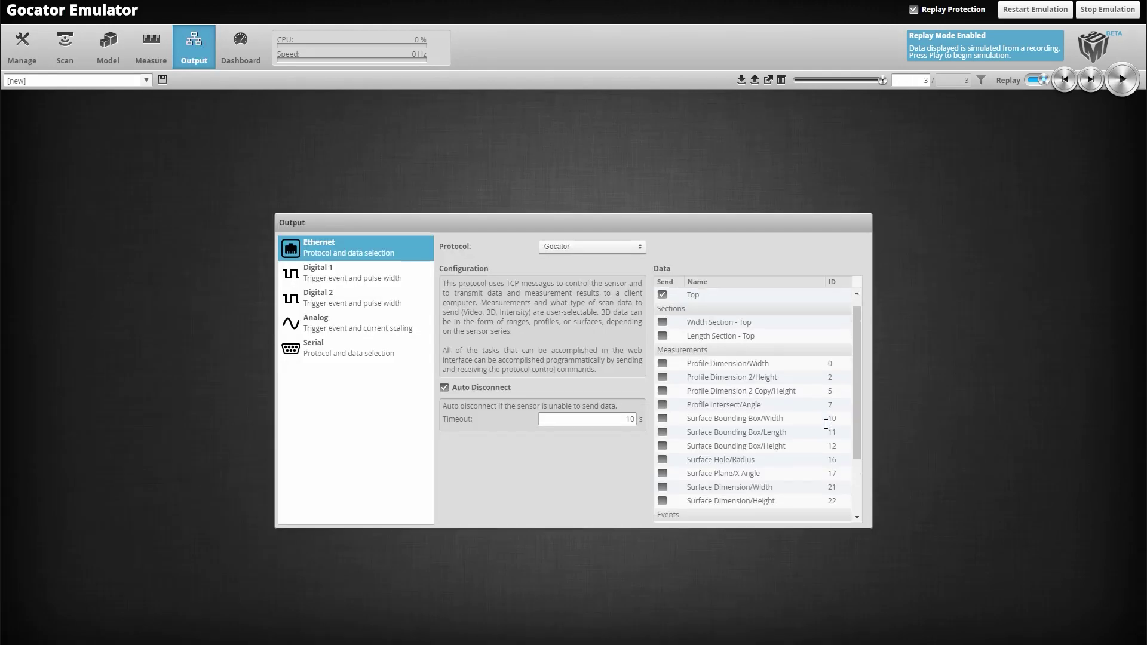
pyautogui.moveTo(853, 441); pyautogui.dragTo(860, 380)
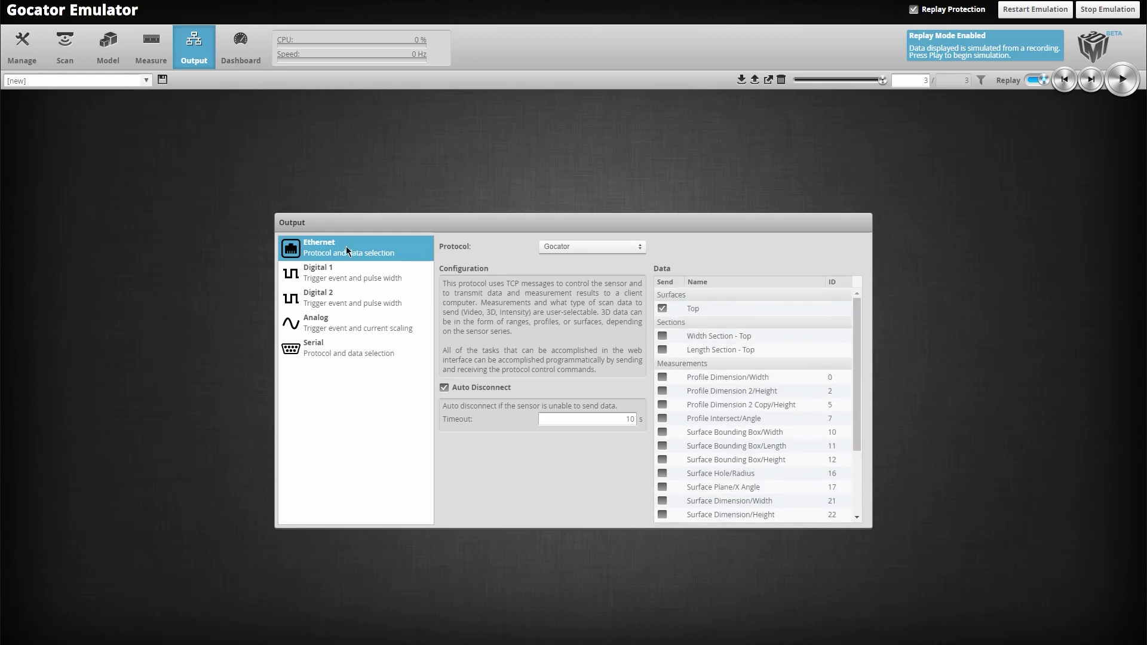
pyautogui.click(337, 272)
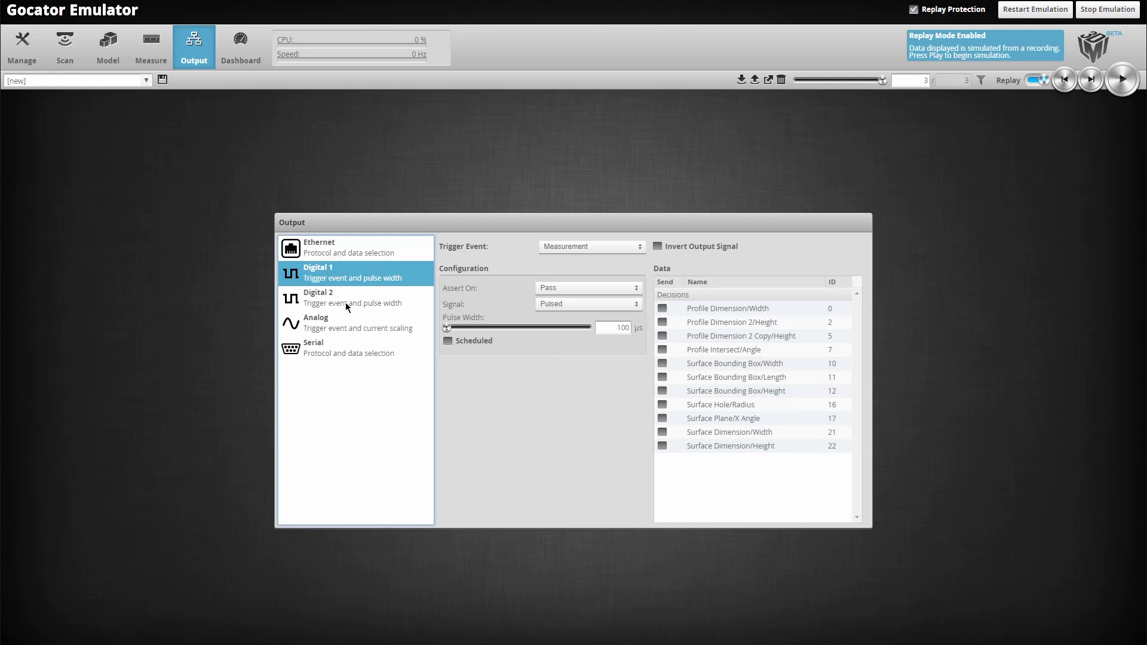
pyautogui.click(323, 304)
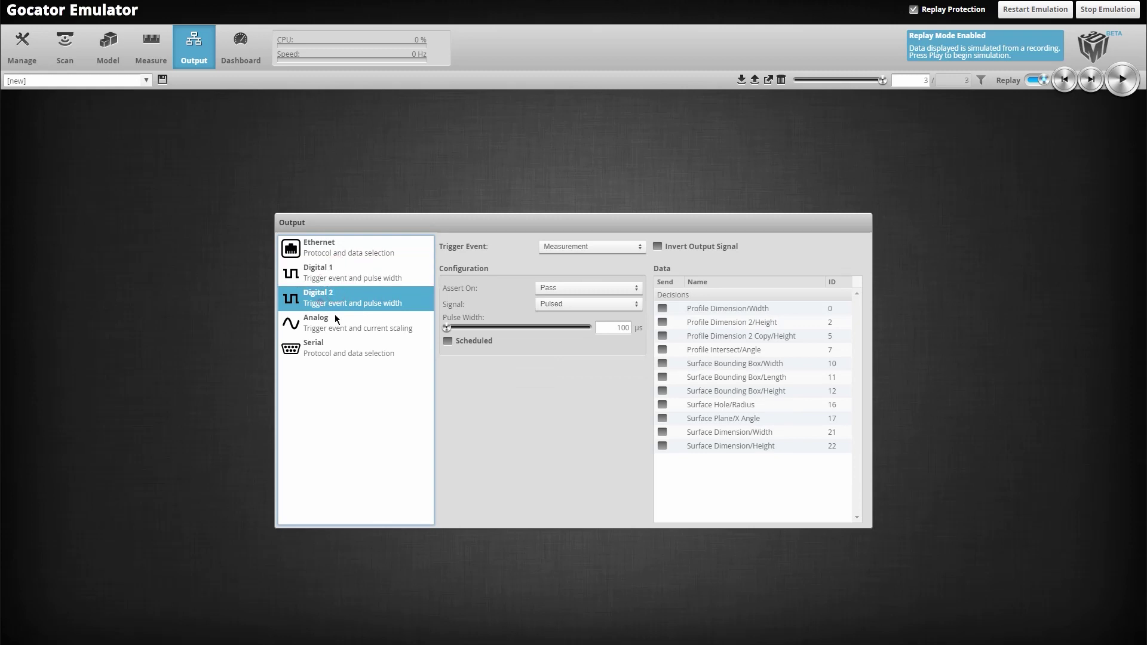
pyautogui.click(341, 329)
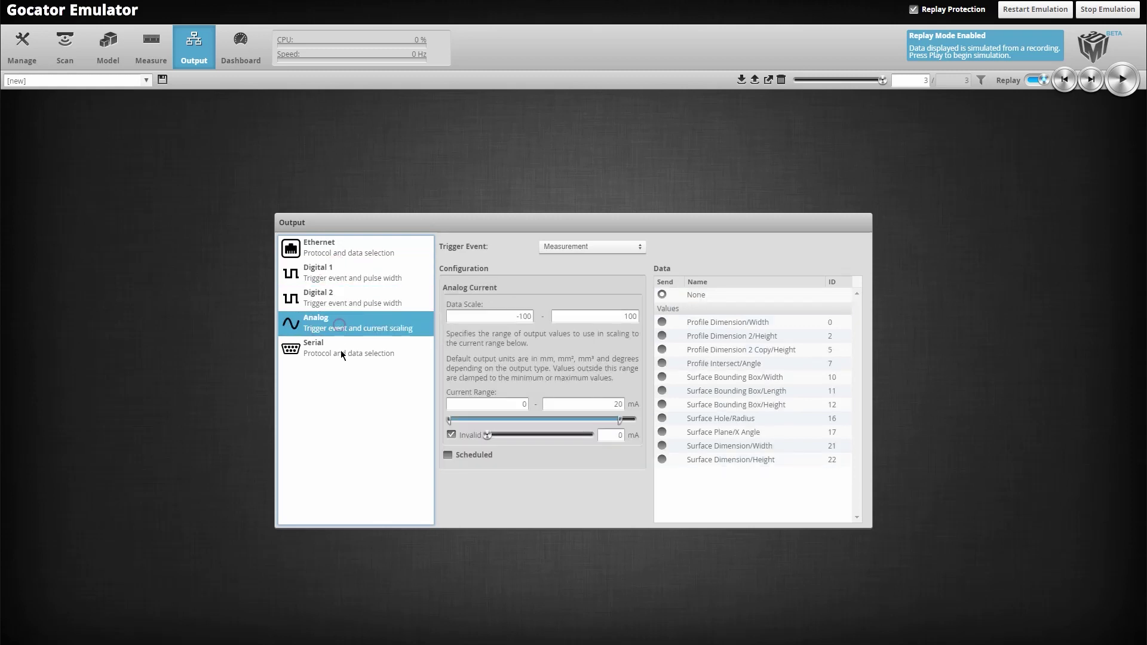
# On the Dashboard, pan the profile and select the Height, Bounding Box Width and Width statistics.
pyautogui.click(238, 57)
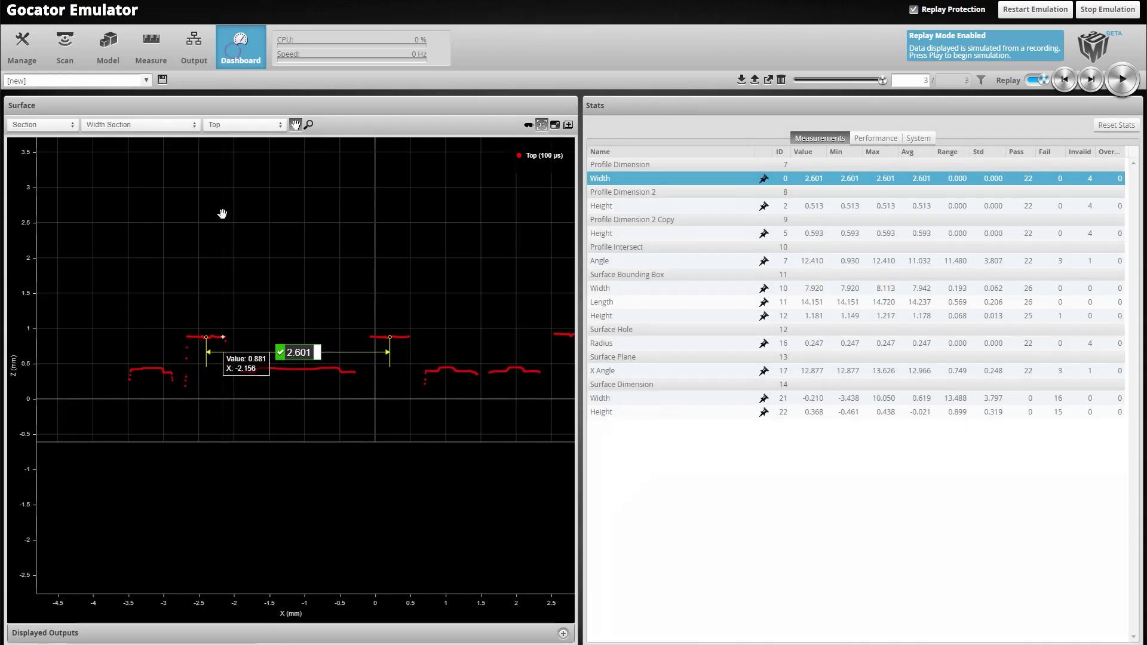
pyautogui.moveTo(348, 222); pyautogui.dragTo(307, 226)
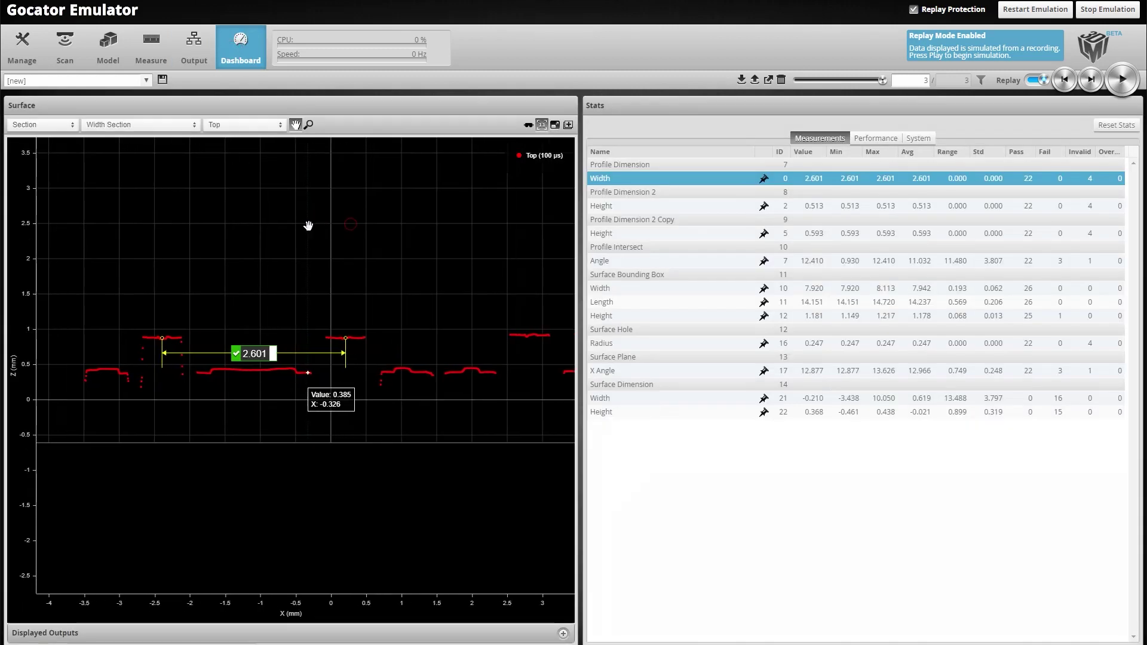
pyautogui.click(613, 206)
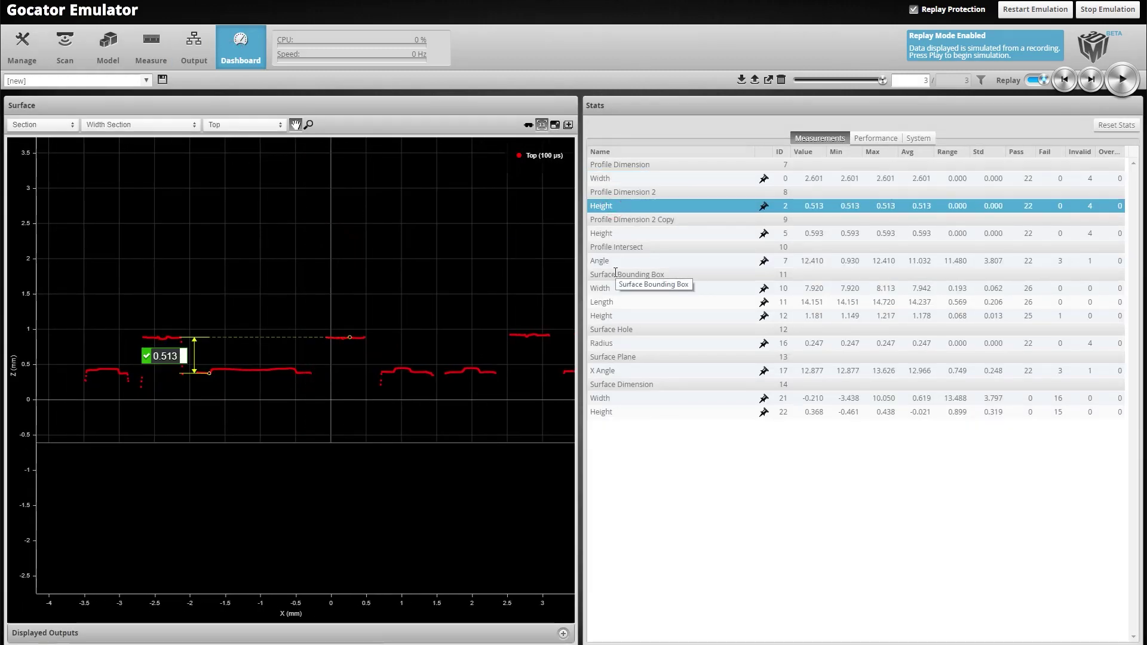
pyautogui.click(614, 288)
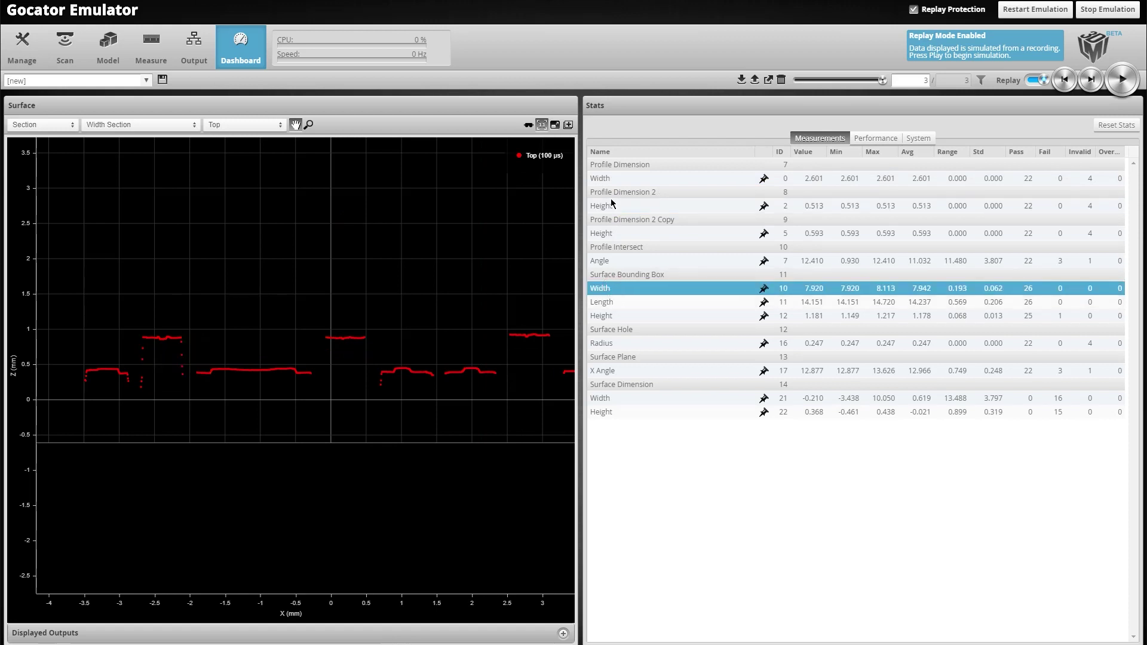
pyautogui.click(615, 180)
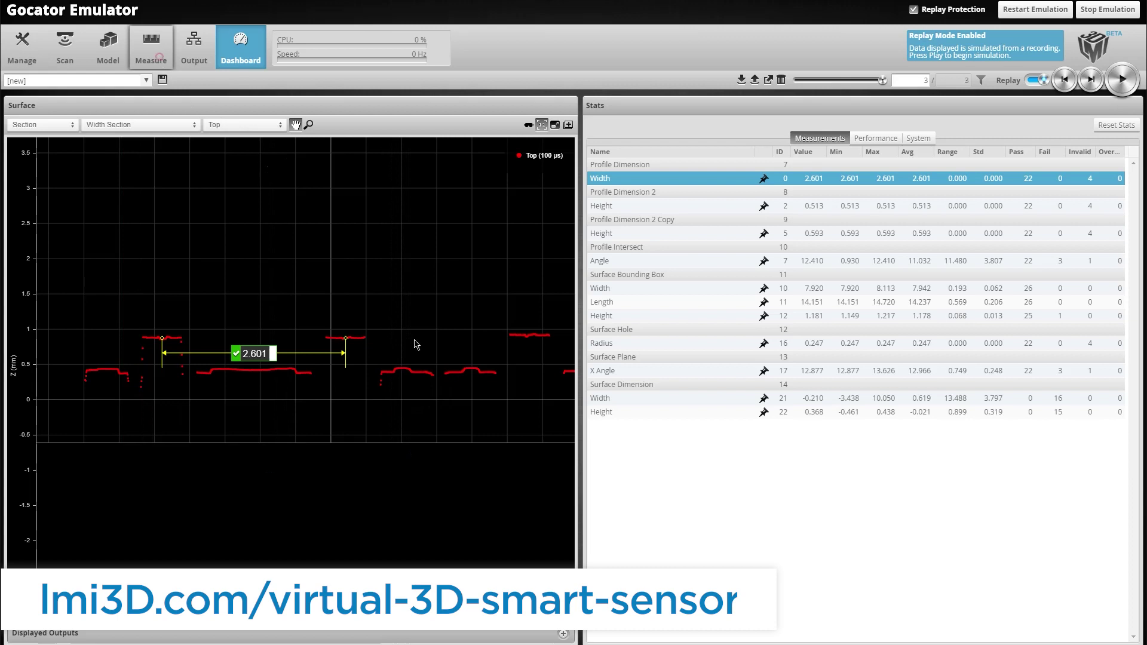
# Back on Measure, switch the data view to the Surface heightmap.
pyautogui.click(158, 57)
pyautogui.click(73, 125)
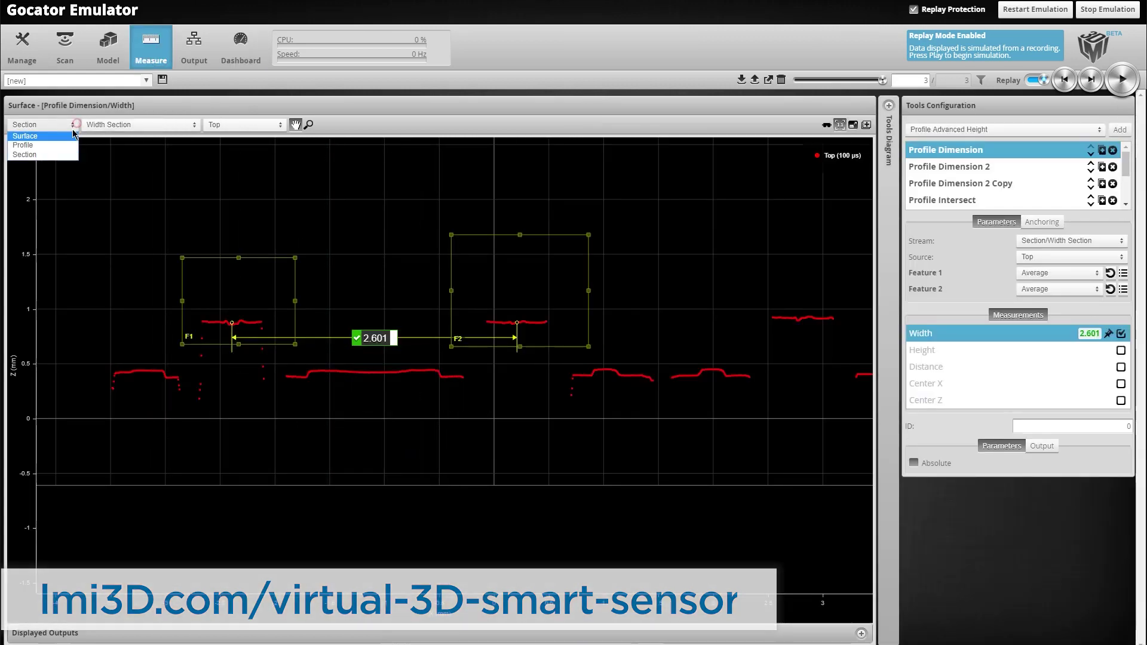
pyautogui.click(72, 135)
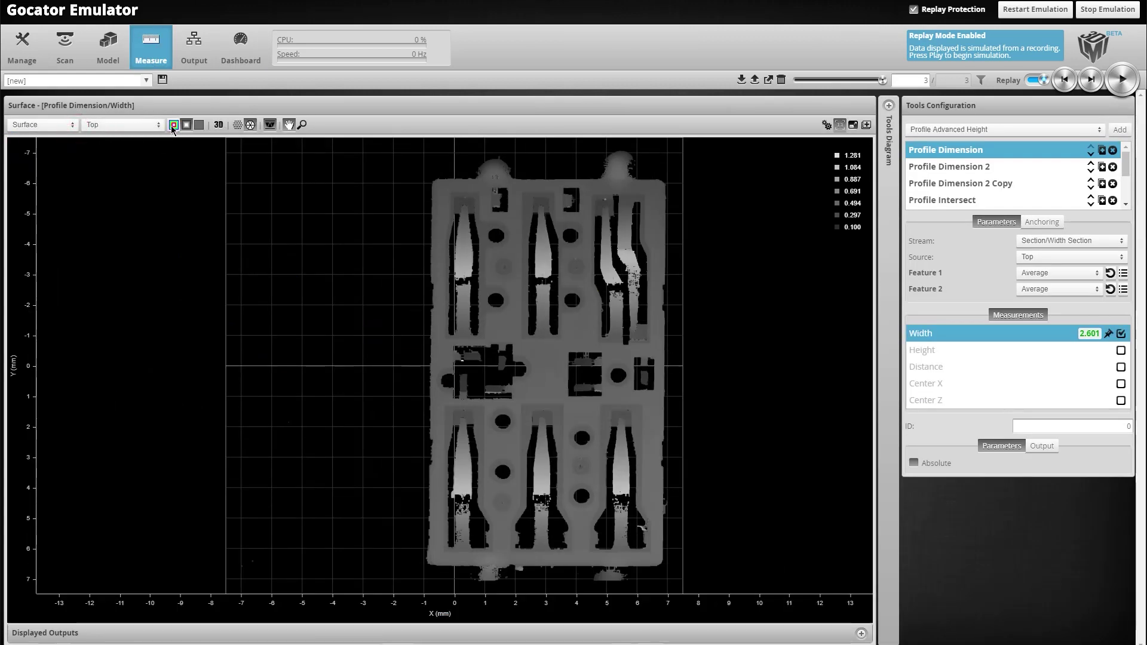